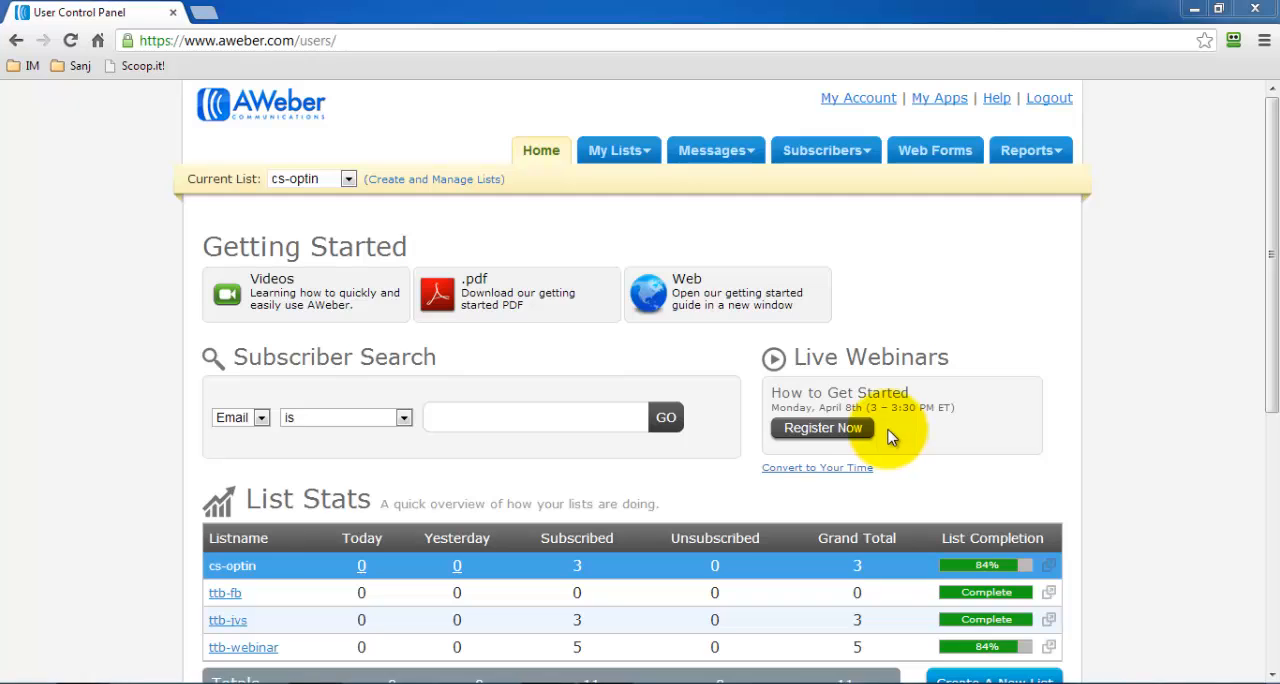
Start a new HTML follow-up message for the cs-optin list.
scroll(1089, 366, down, 2)
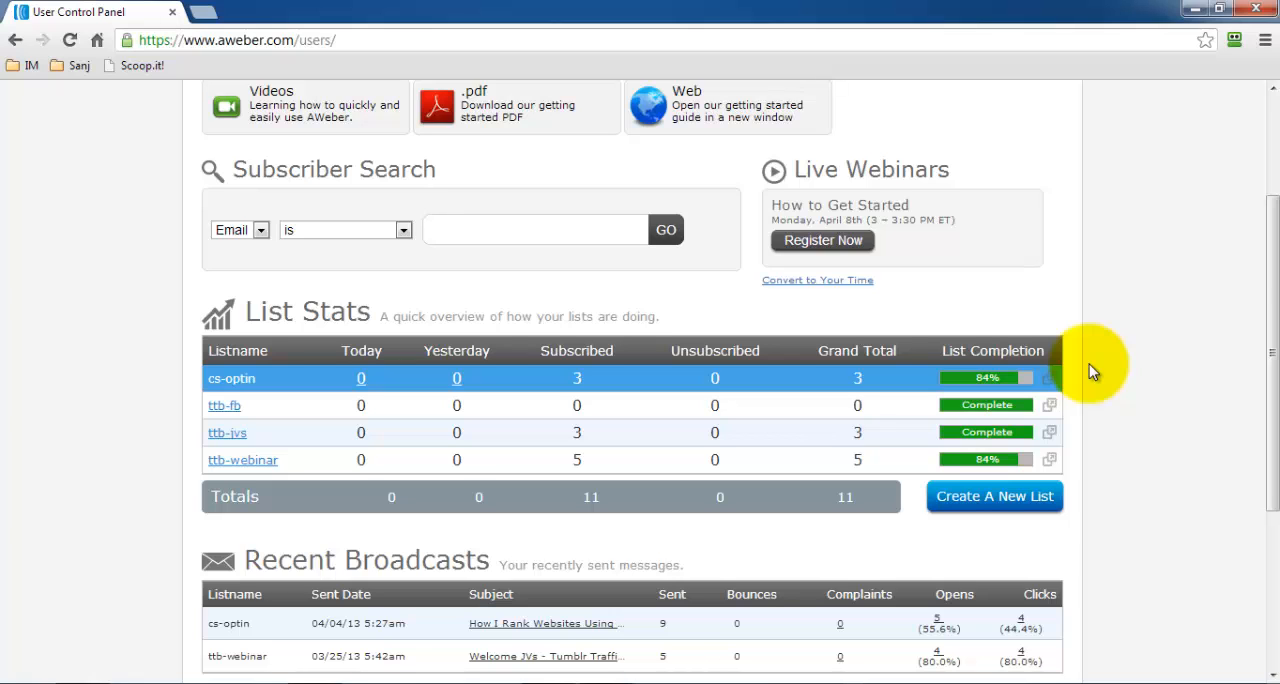
scroll(1080, 368, down, 2)
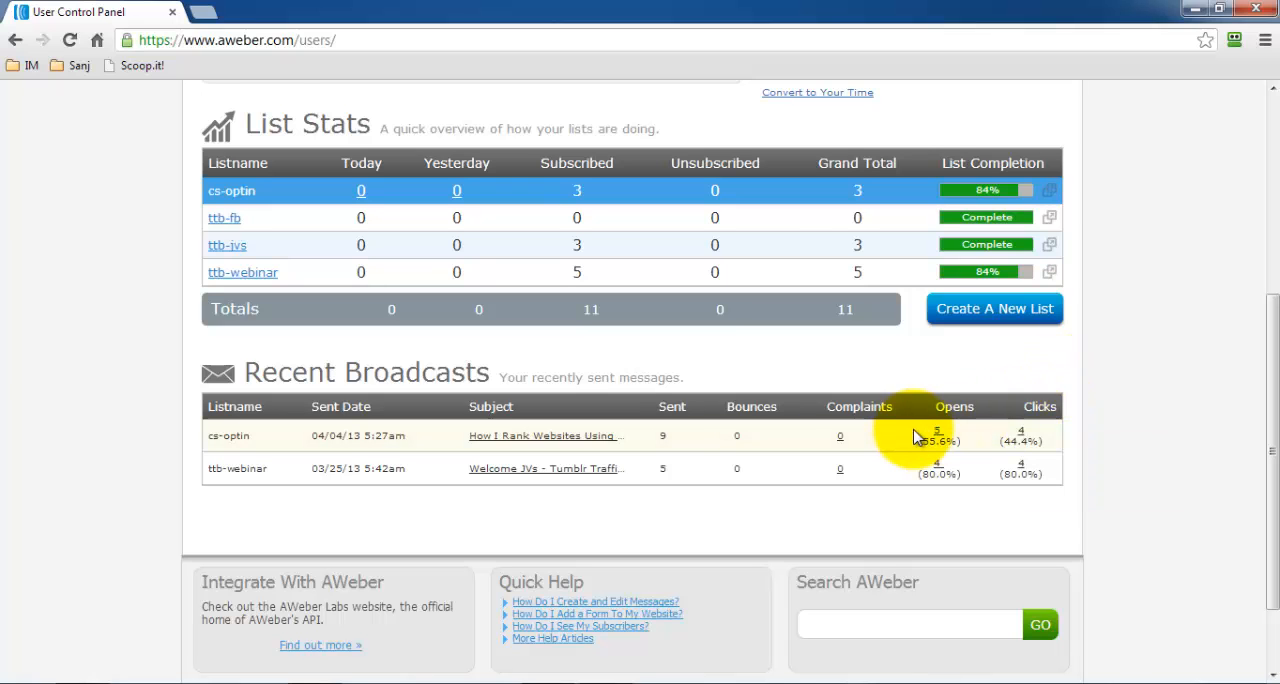
scroll(912, 436, up, 4)
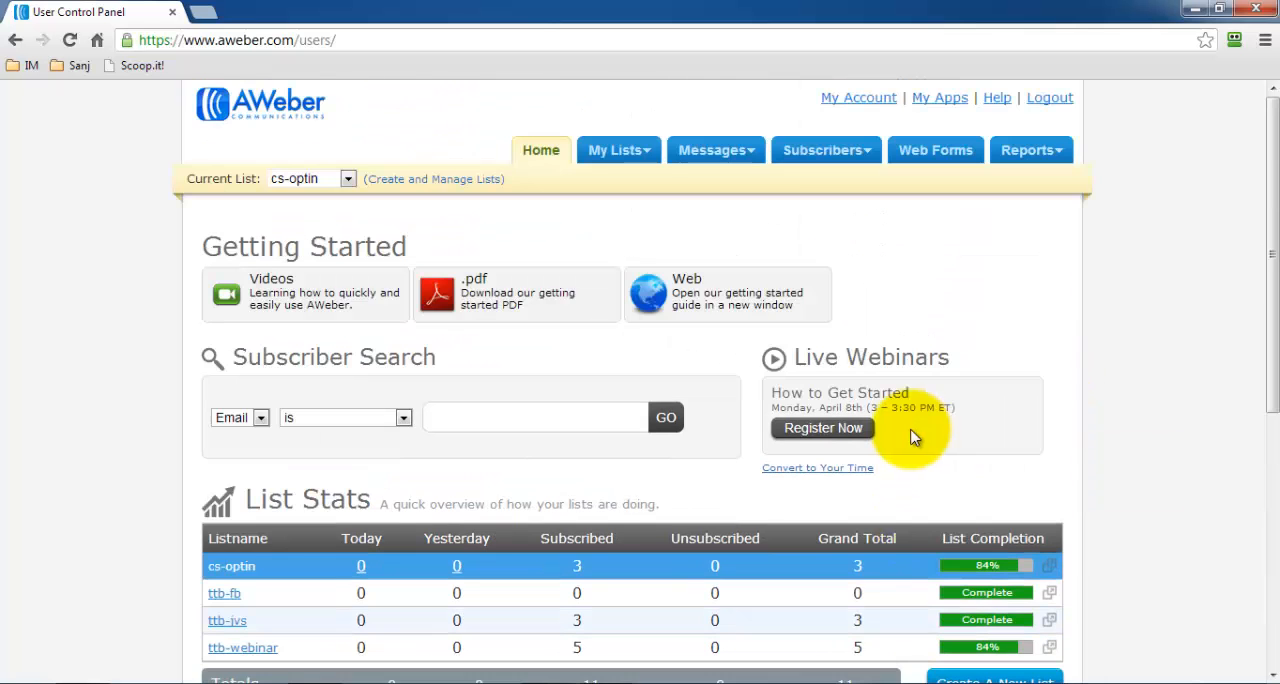
mouse_move(641, 167)
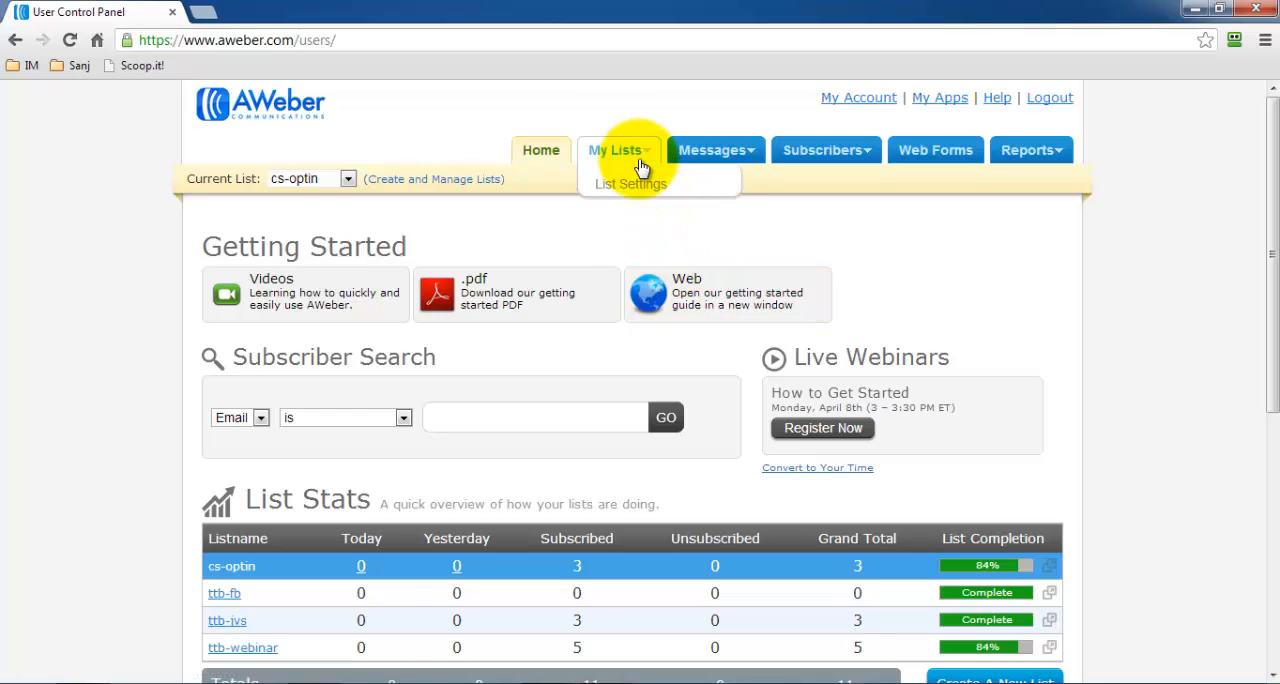
mouse_move(705, 157)
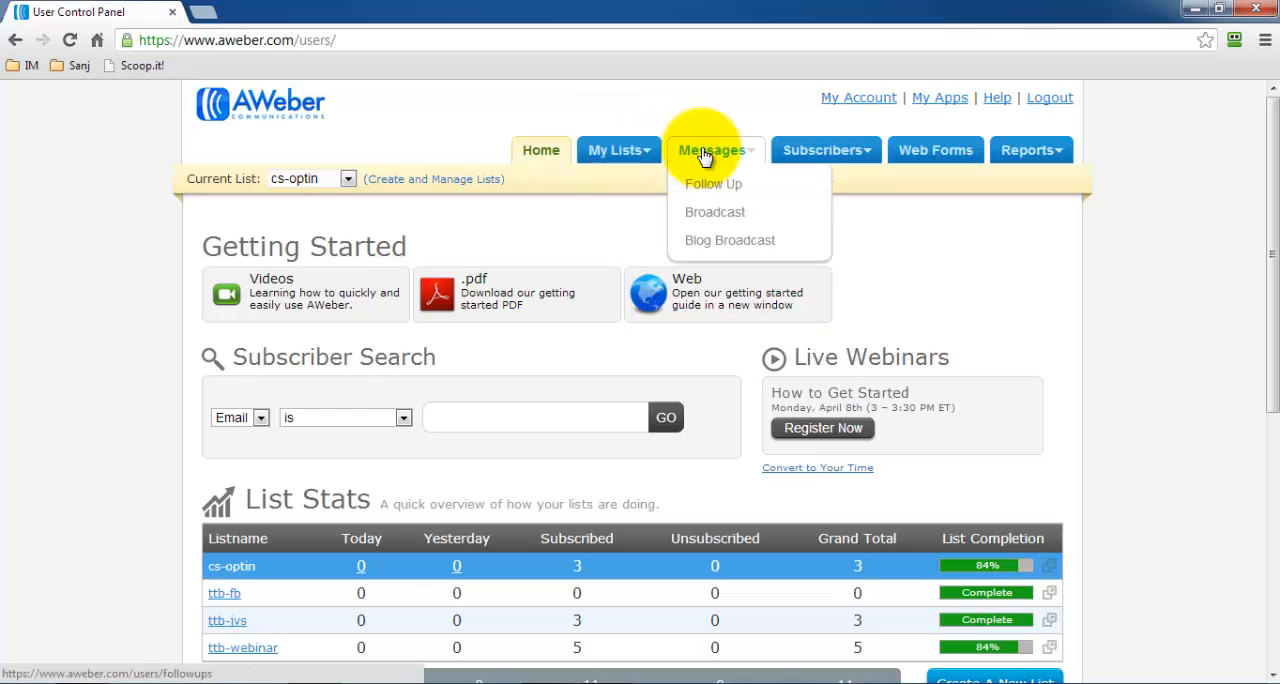
click(716, 188)
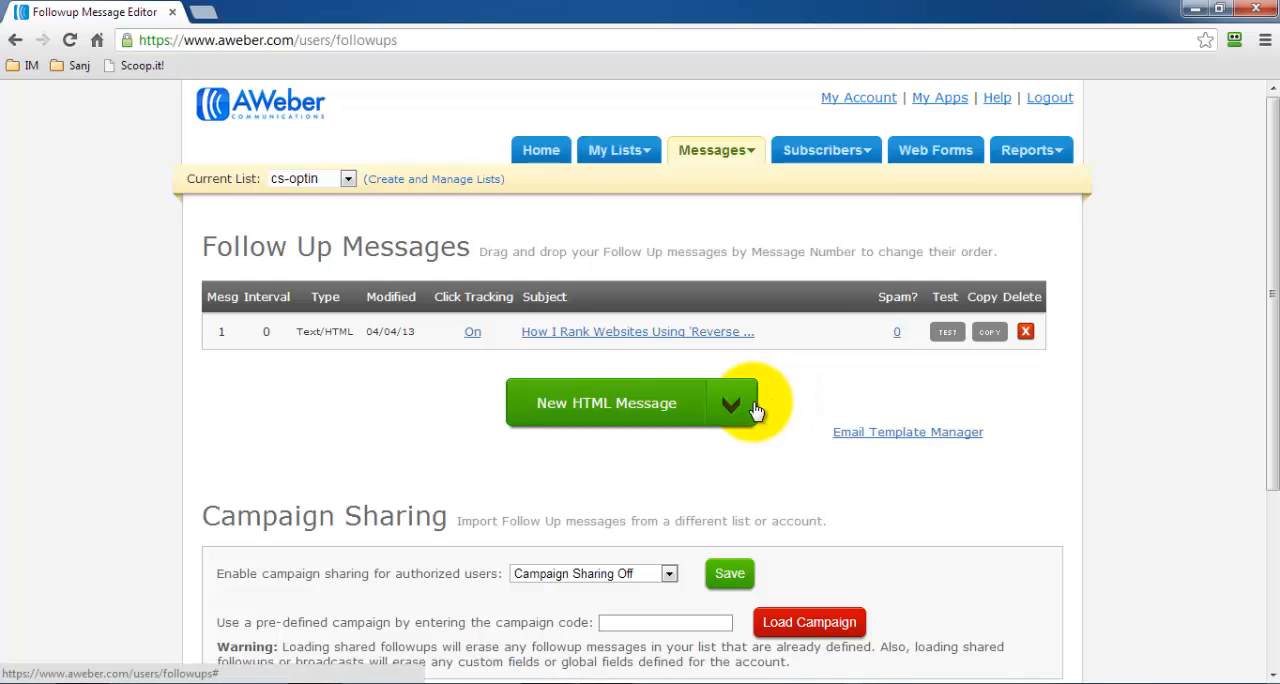
click(655, 415)
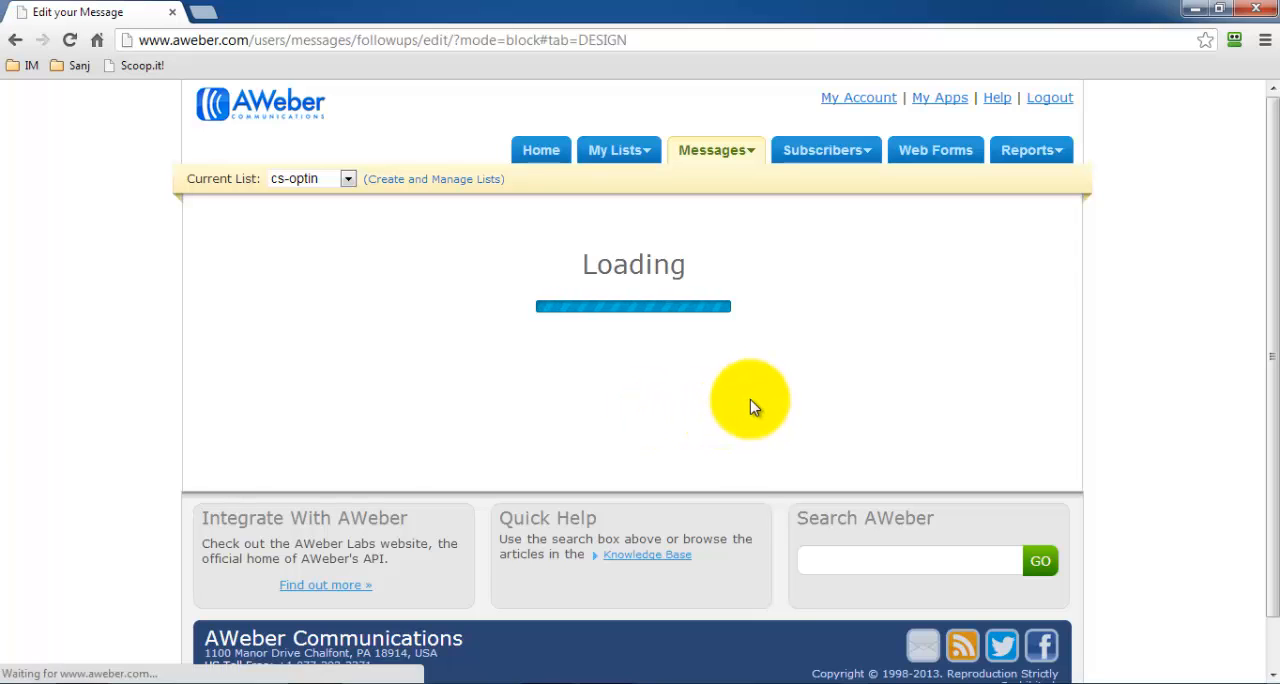
Browse the message templates, select Lizard Party for the follow-up message and look over its layout.
scroll(758, 400, down, 3)
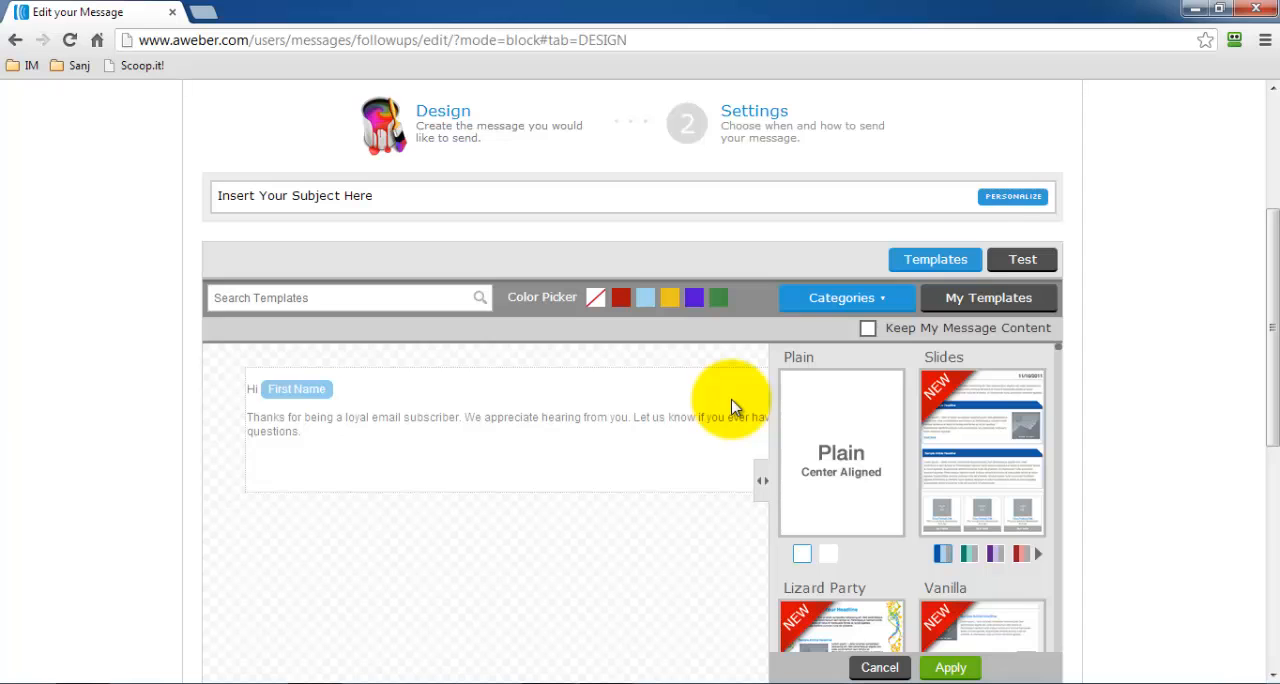
scroll(1032, 455, down, 2)
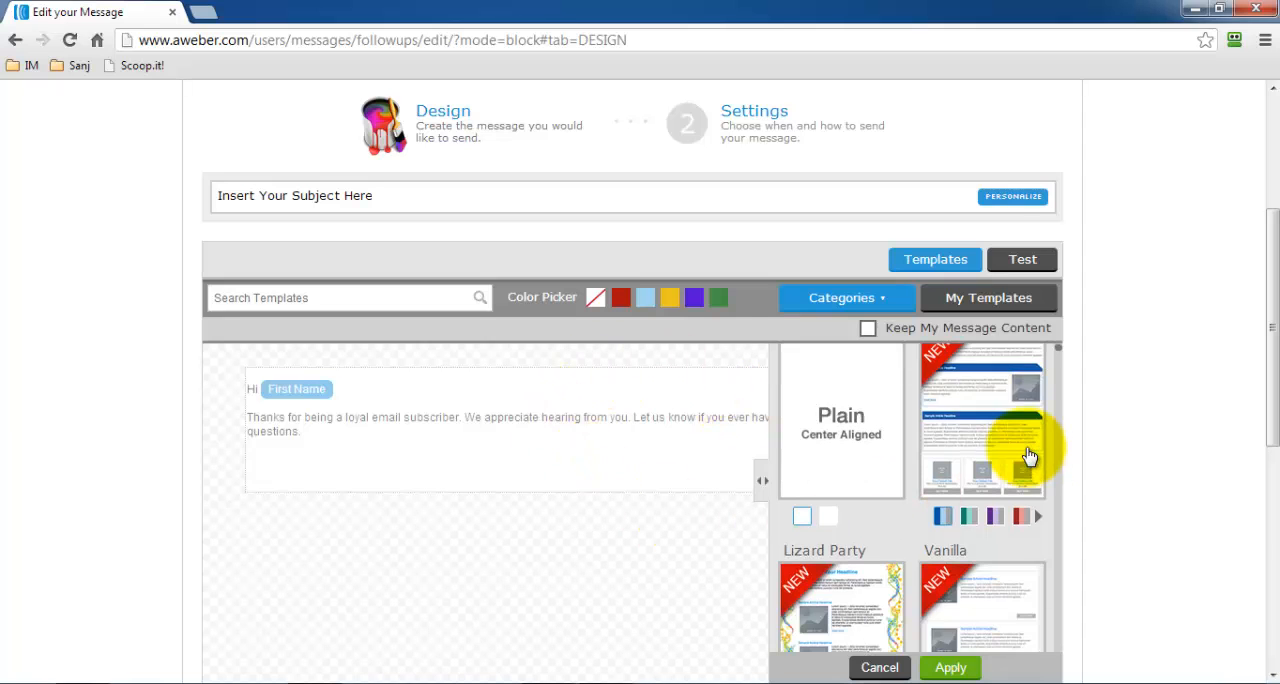
scroll(1025, 445, up, 1)
drag(1271, 351, 1273, 435)
scroll(980, 295, up, 1)
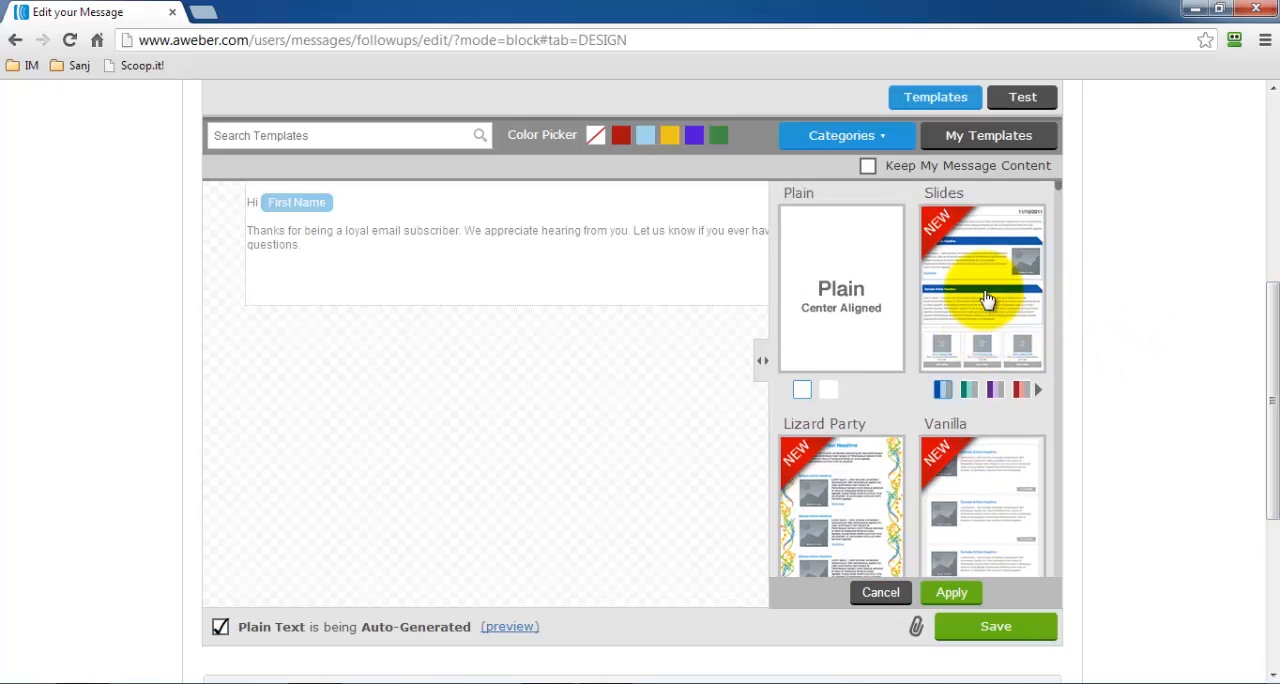
click(848, 518)
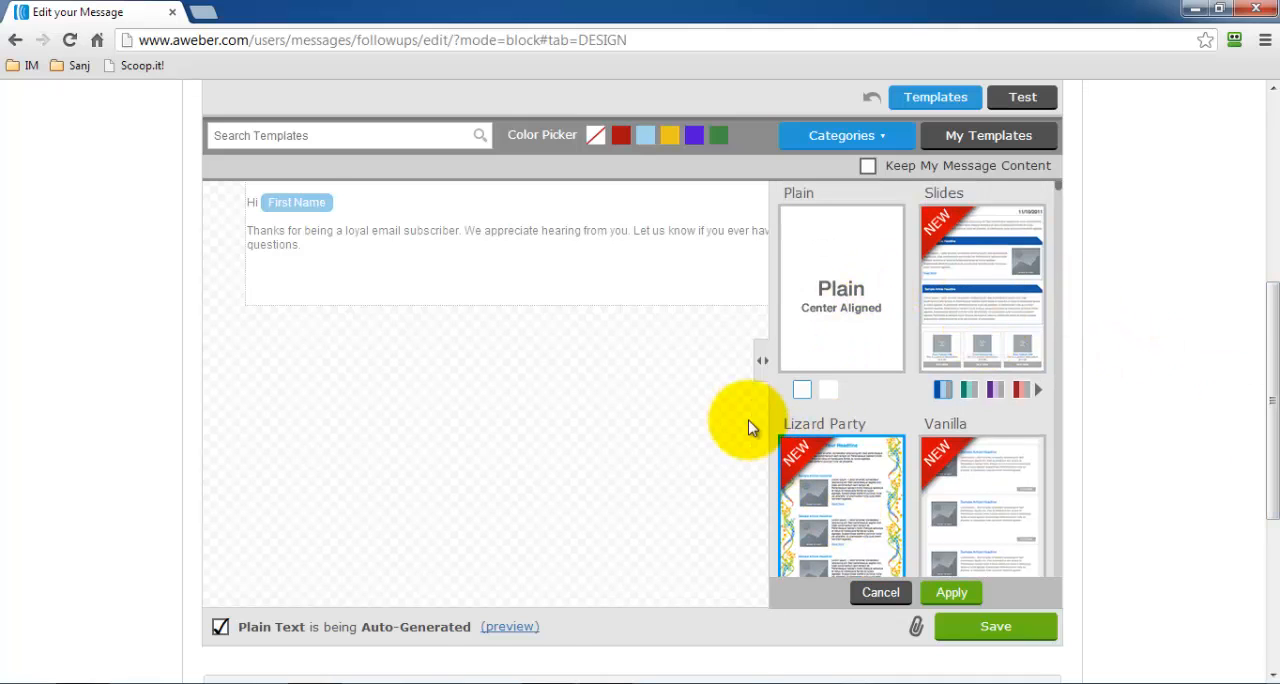
scroll(529, 370, up, 2)
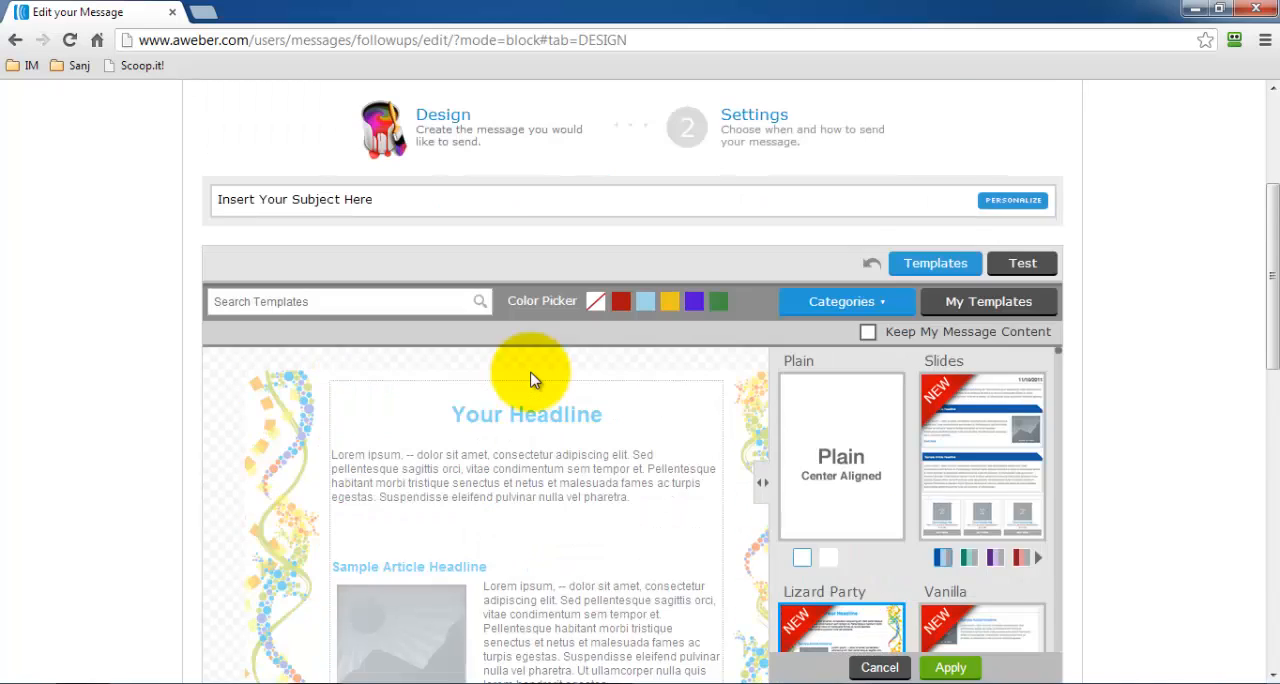
scroll(530, 380, down, 4)
scroll(531, 384, up, 4)
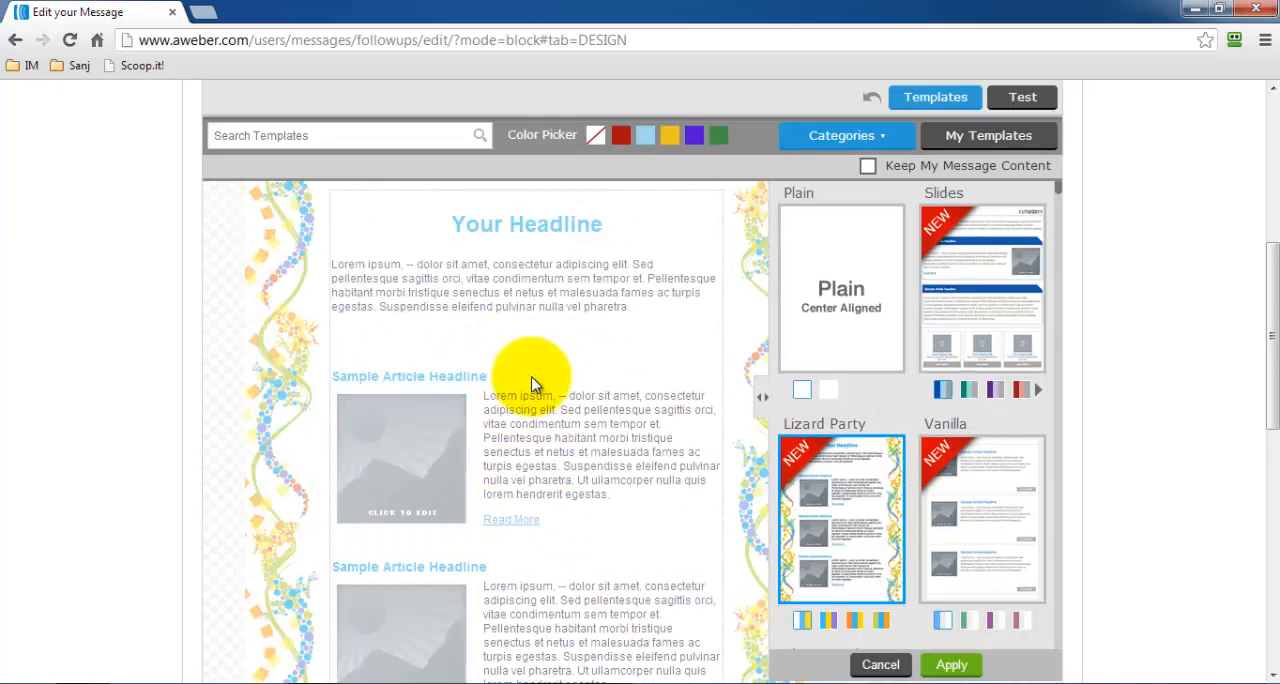
Try the Plain and Vanilla templates on the message and look over the Vanilla layout.
click(838, 345)
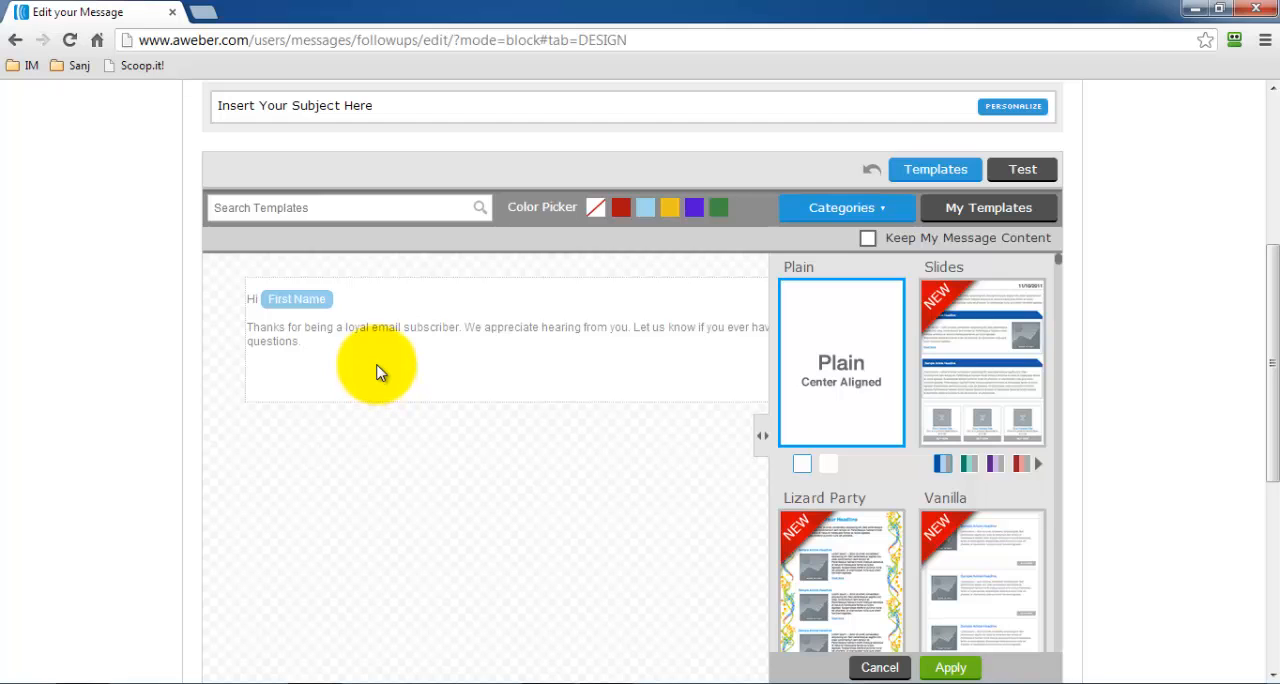
click(967, 559)
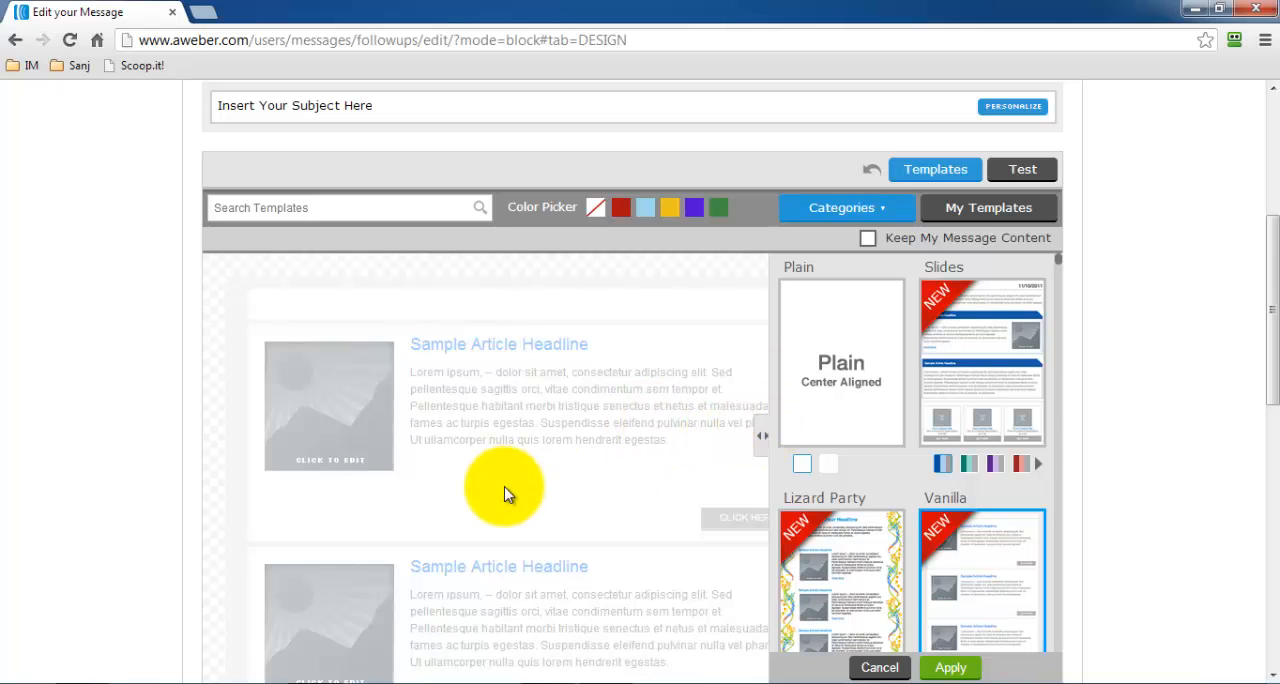
scroll(509, 491, up, 3)
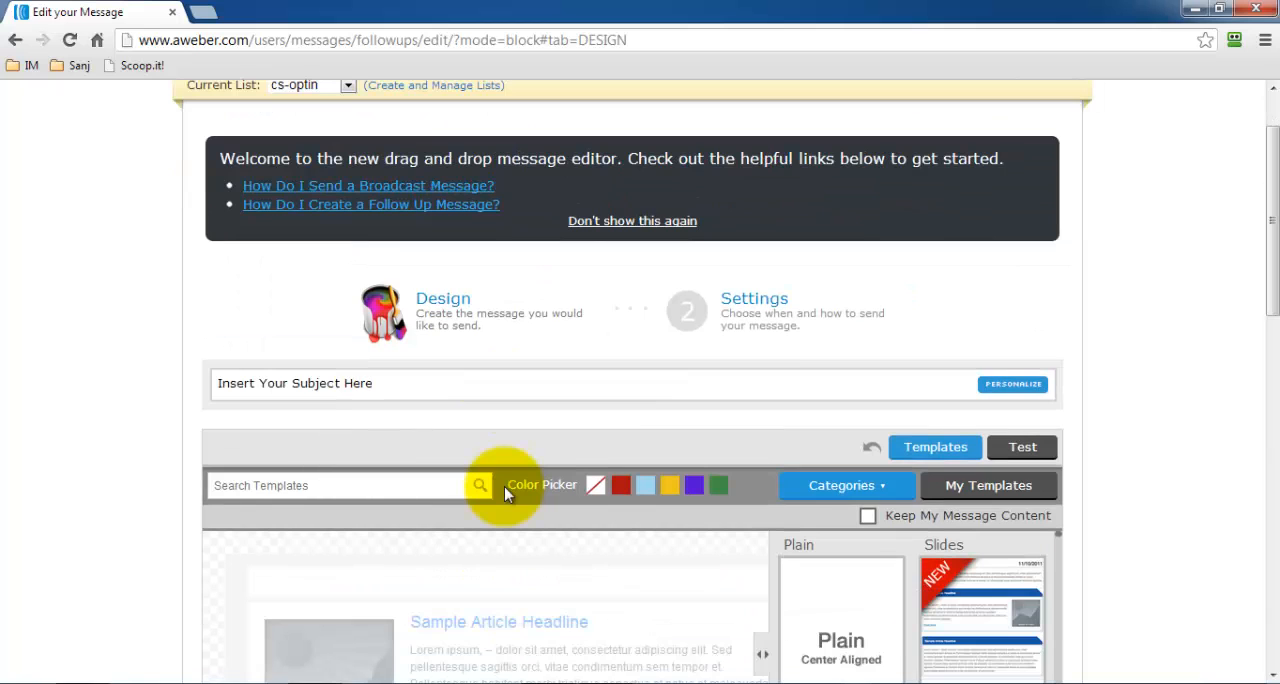
scroll(567, 543, down, 1)
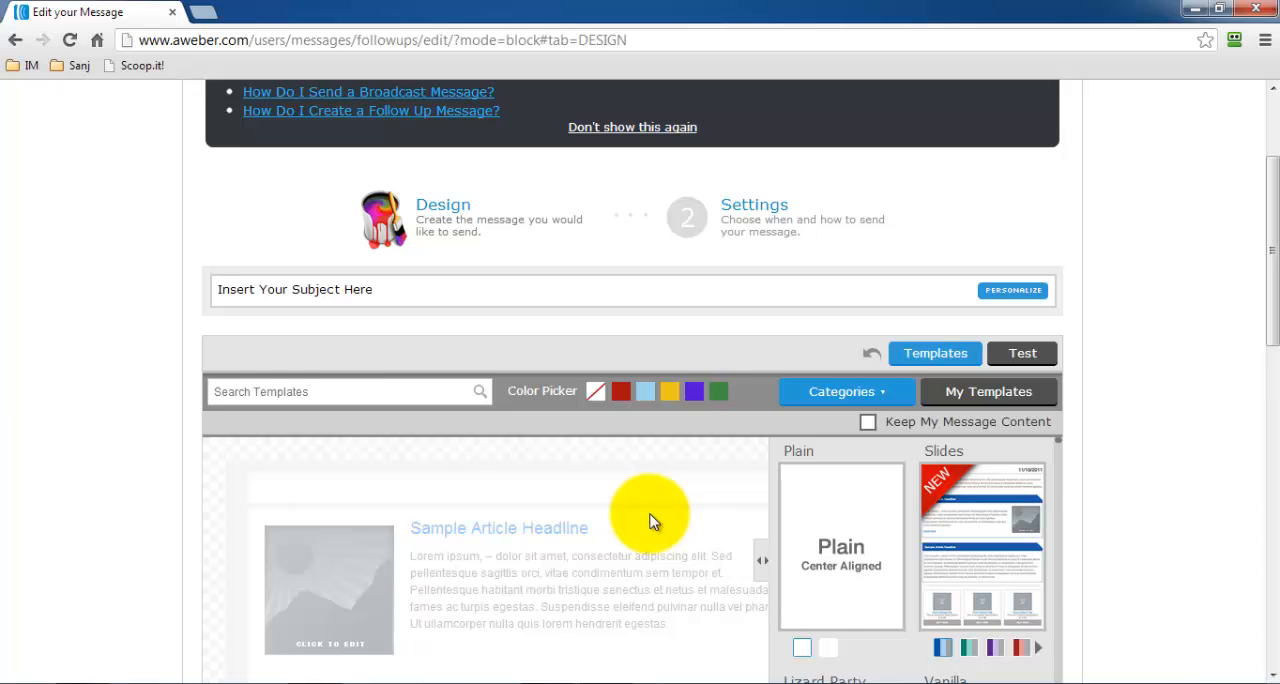
scroll(647, 516, down, 2)
scroll(650, 521, down, 1)
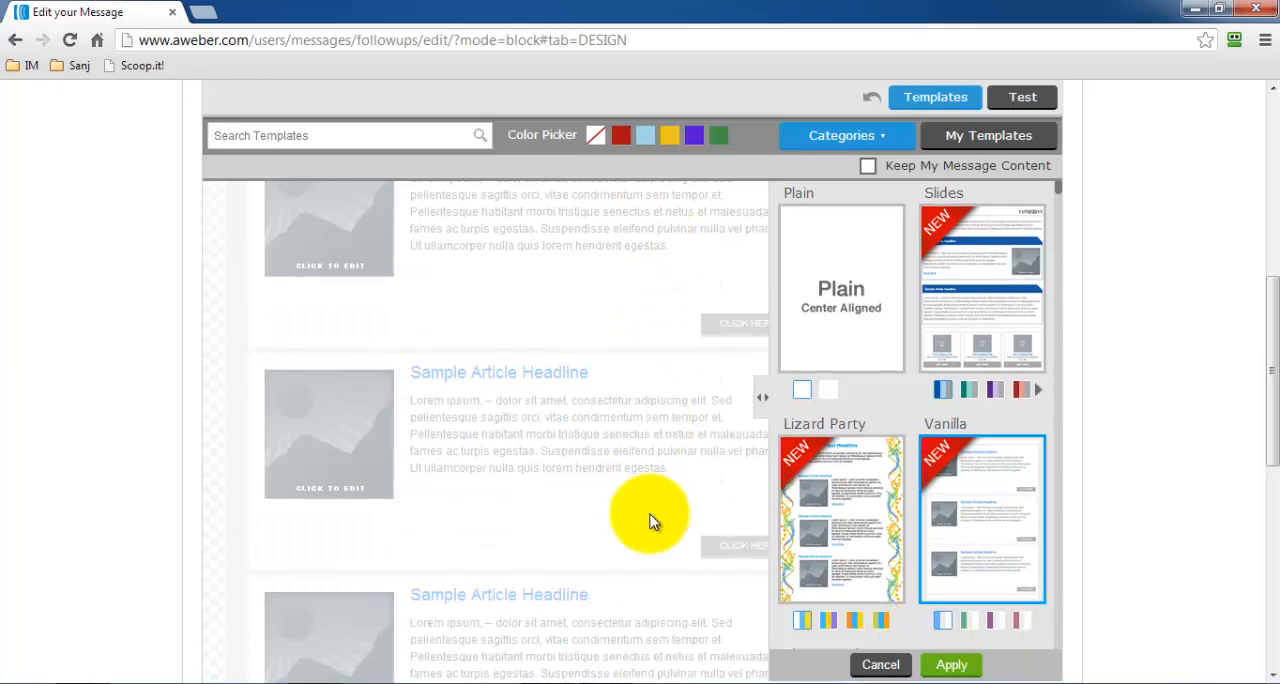
scroll(650, 521, up, 5)
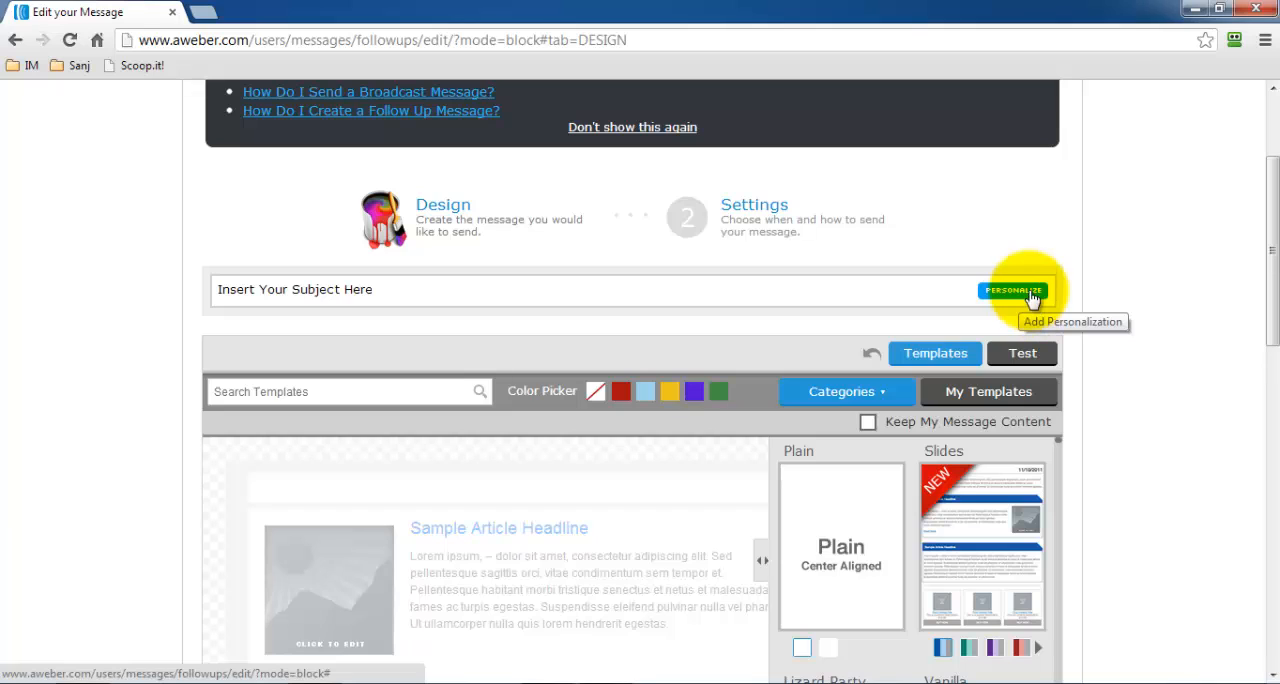
Open the Preview & Test view of the follow-up message.
click(1020, 356)
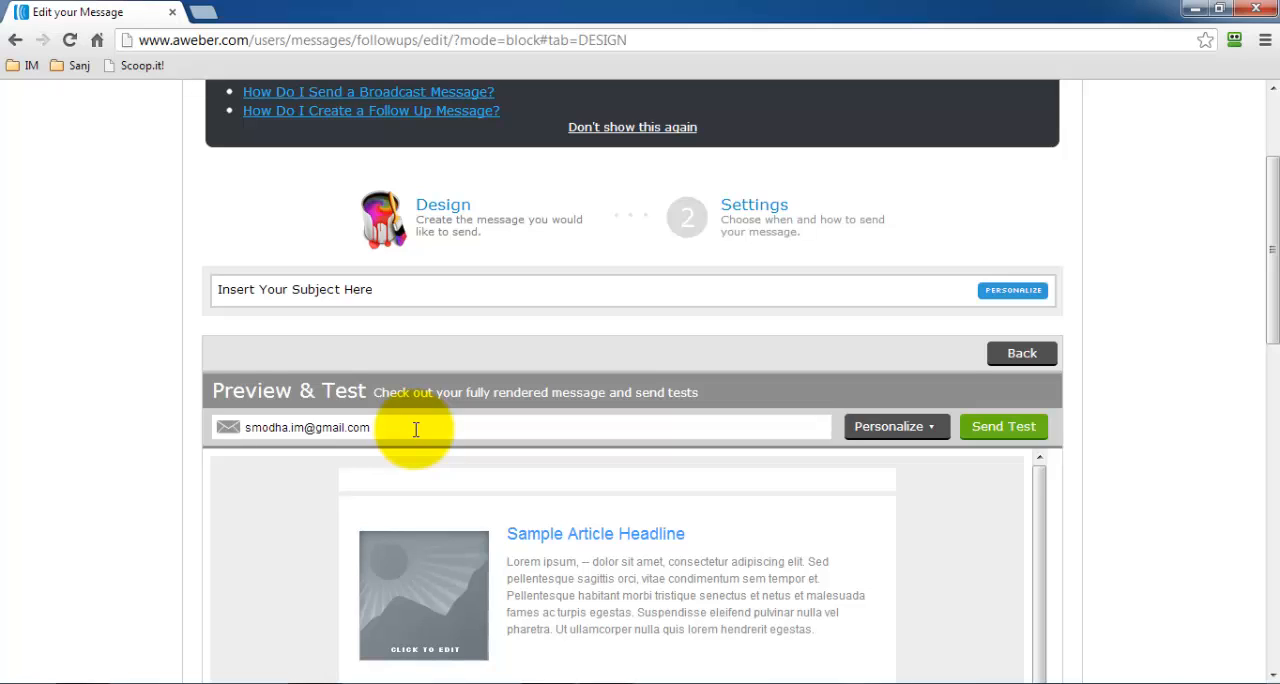
scroll(416, 429, up, 1)
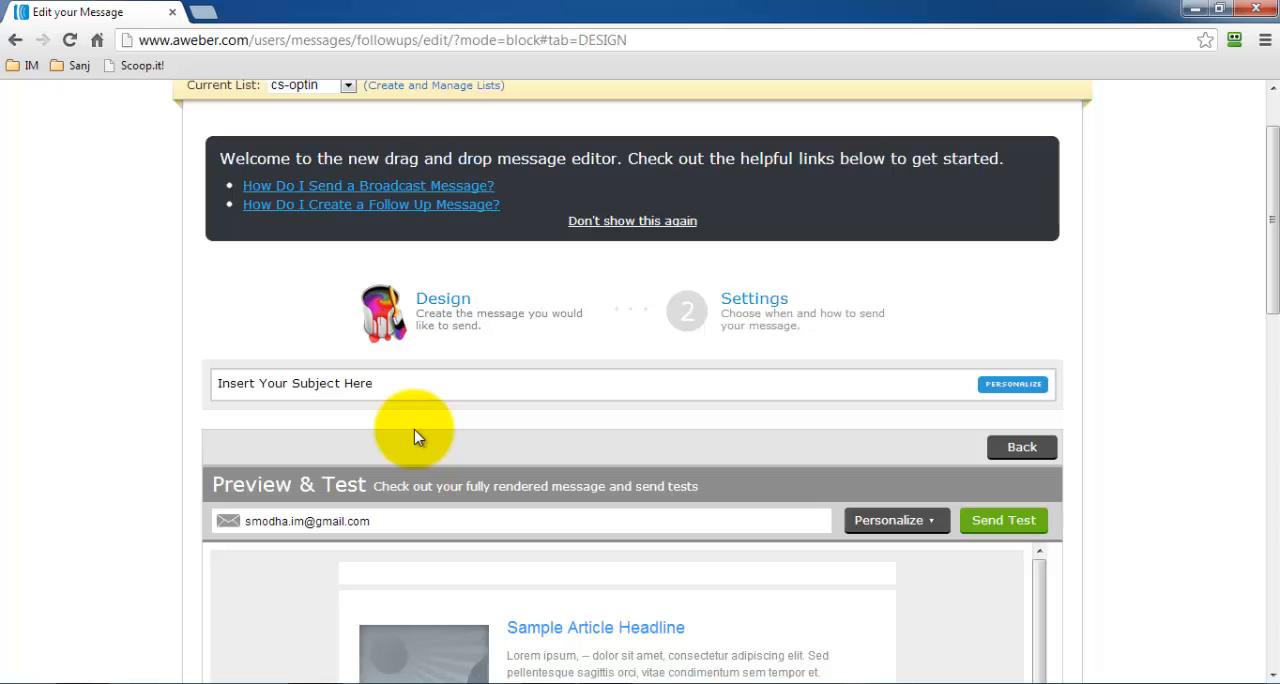
scroll(416, 437, up, 1)
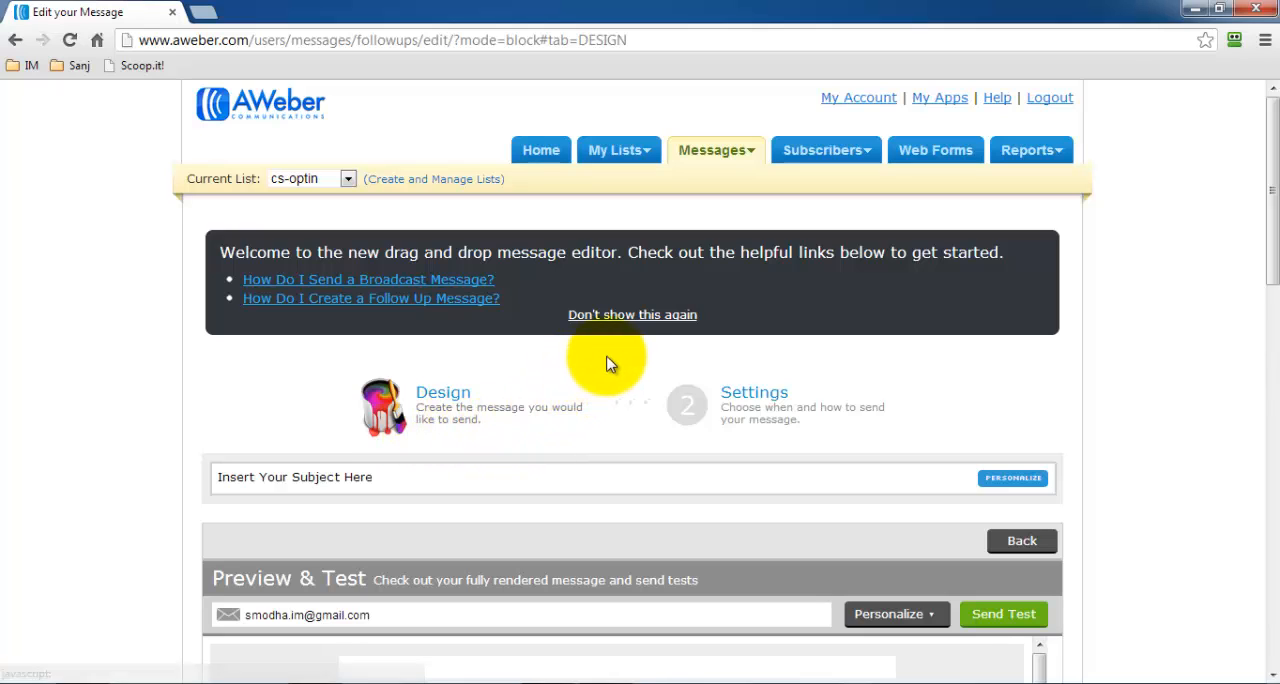
Leave the message editor, discarding the unsaved message, and go to the page for managing lists.
mouse_move(614, 161)
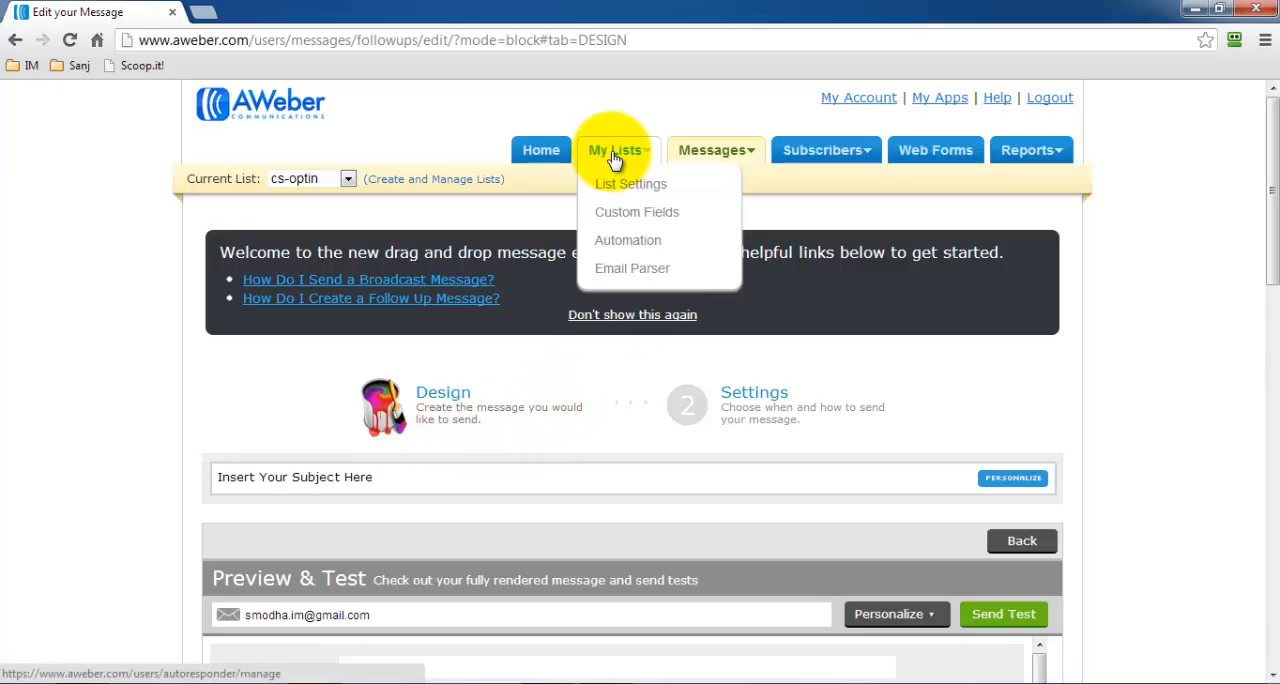
click(614, 158)
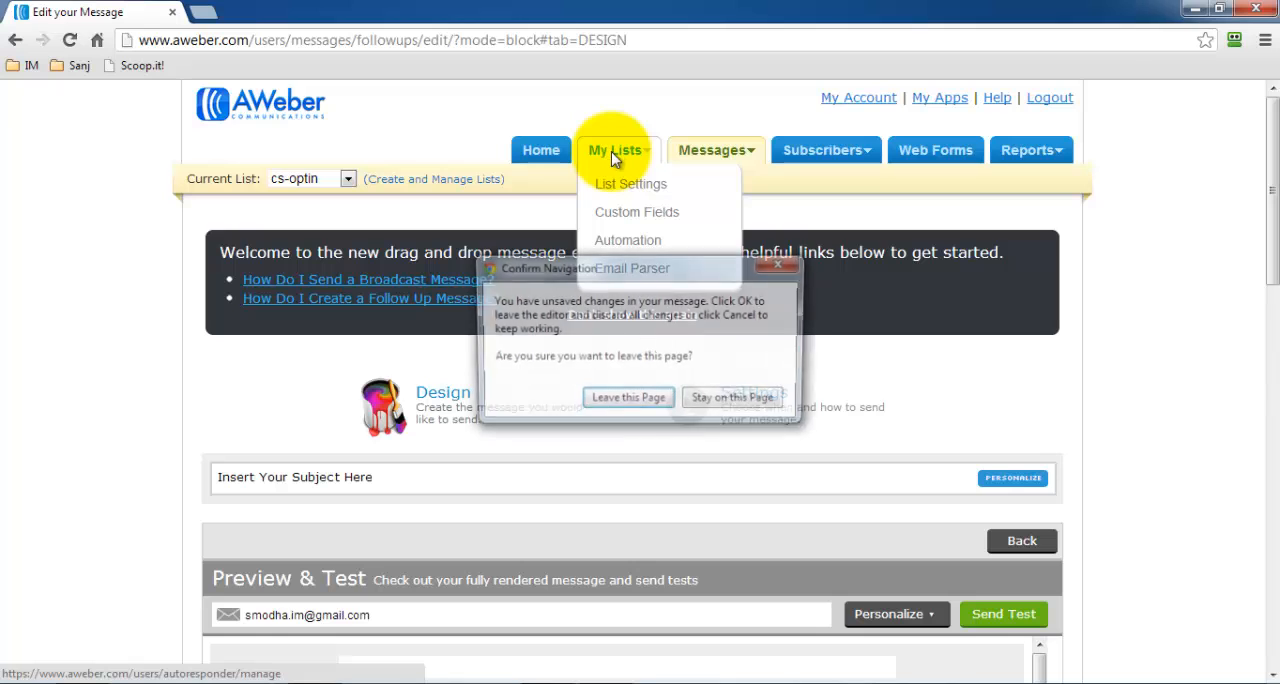
click(610, 402)
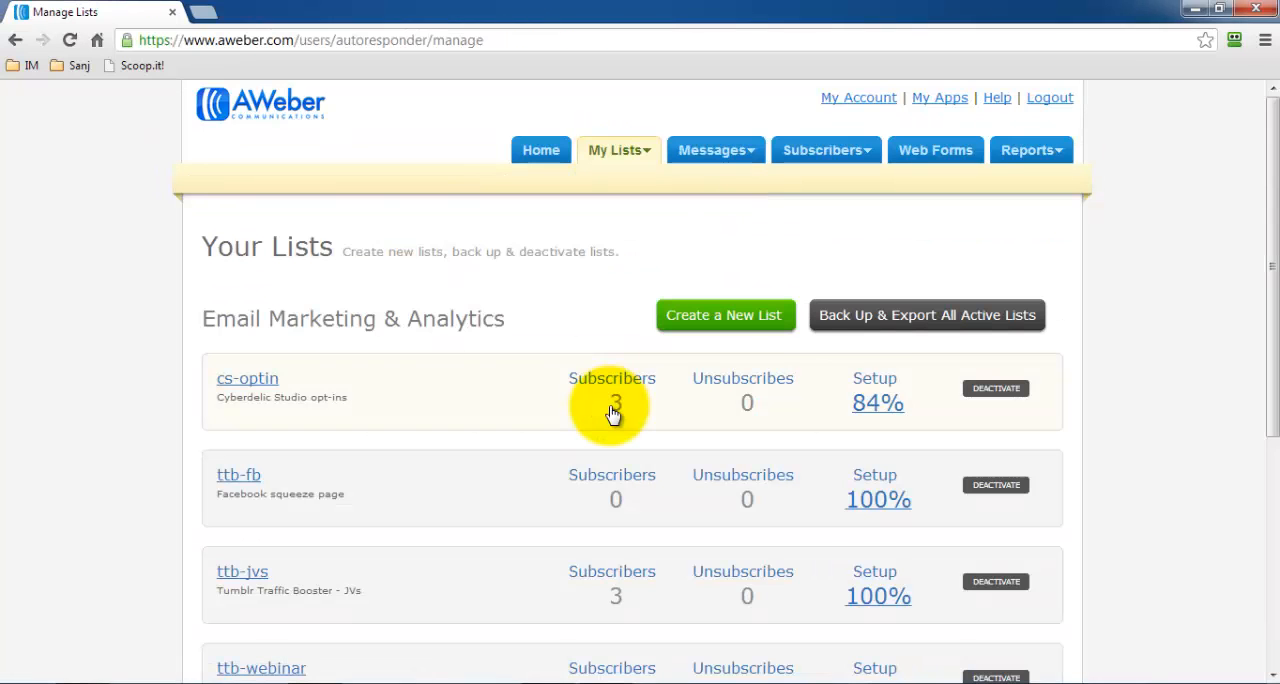
Create a new list and look over its Basic Information and Notifications settings.
scroll(551, 385, down, 1)
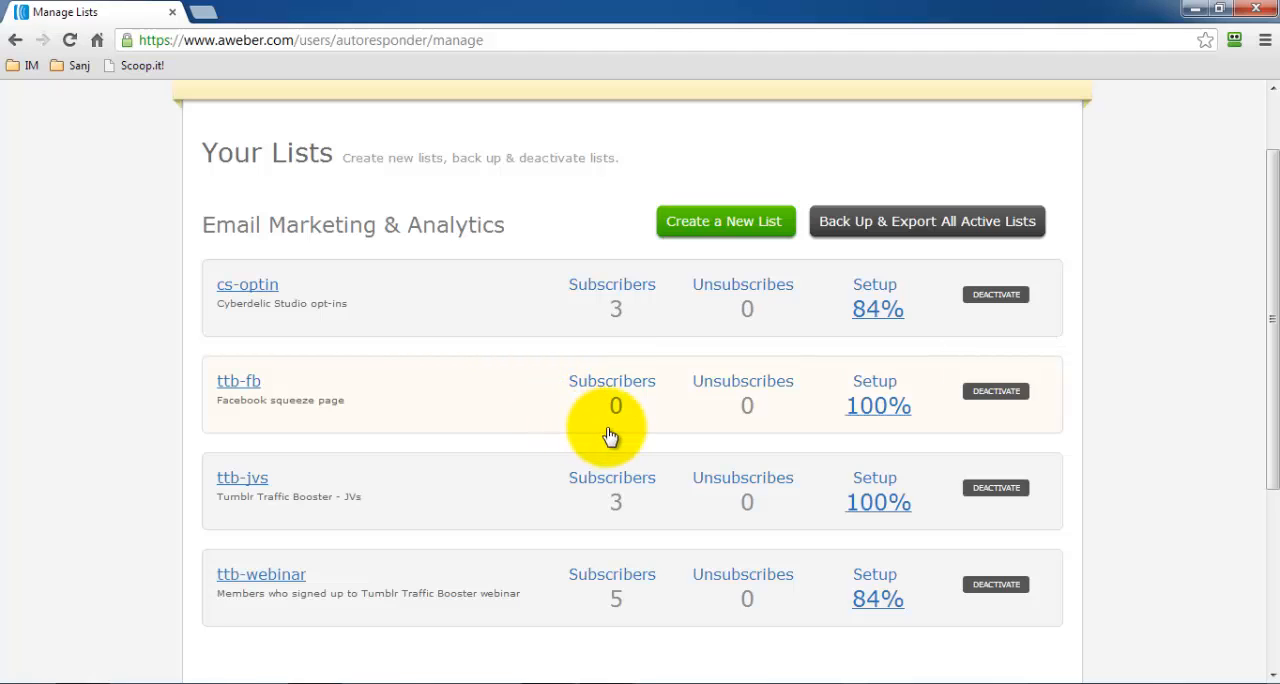
click(686, 224)
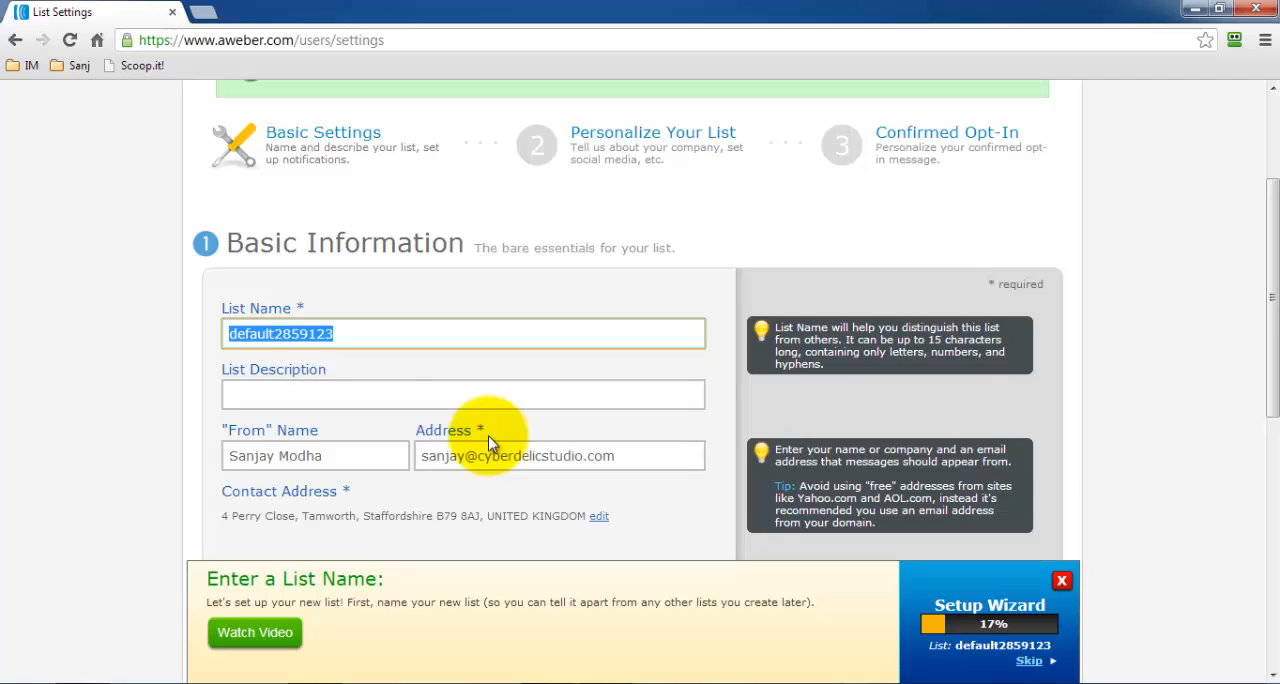
scroll(490, 443, down, 1)
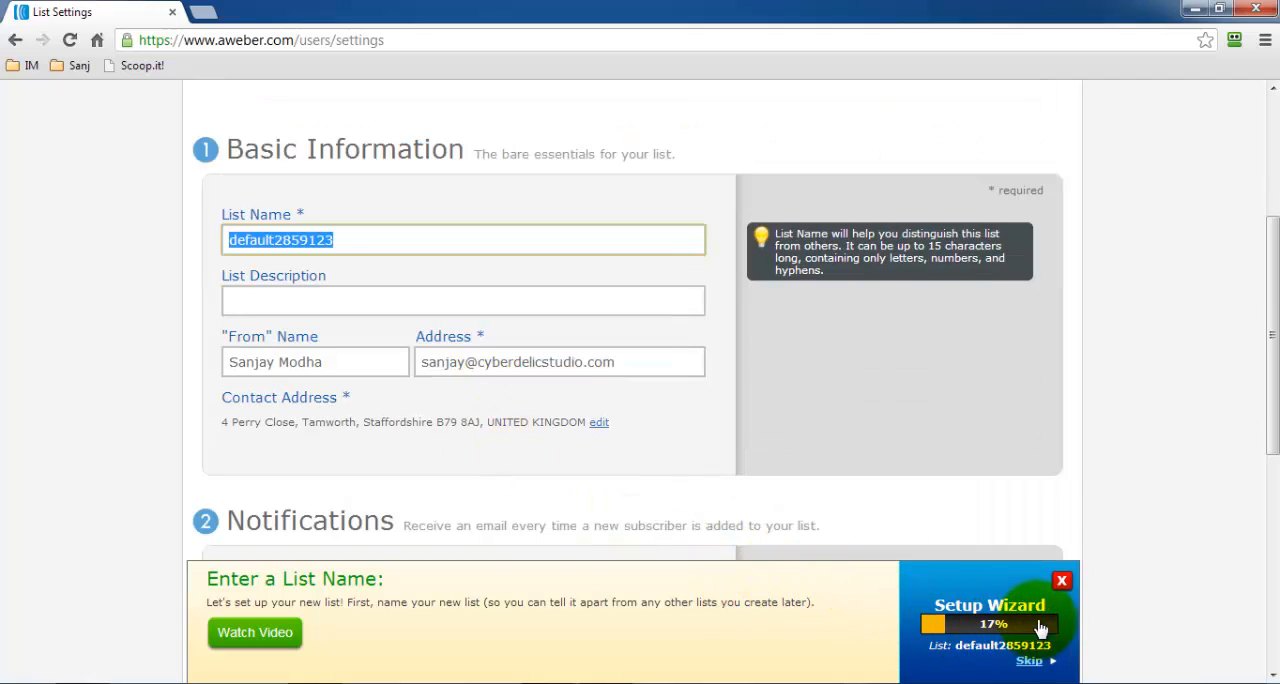
scroll(808, 560, down, 1)
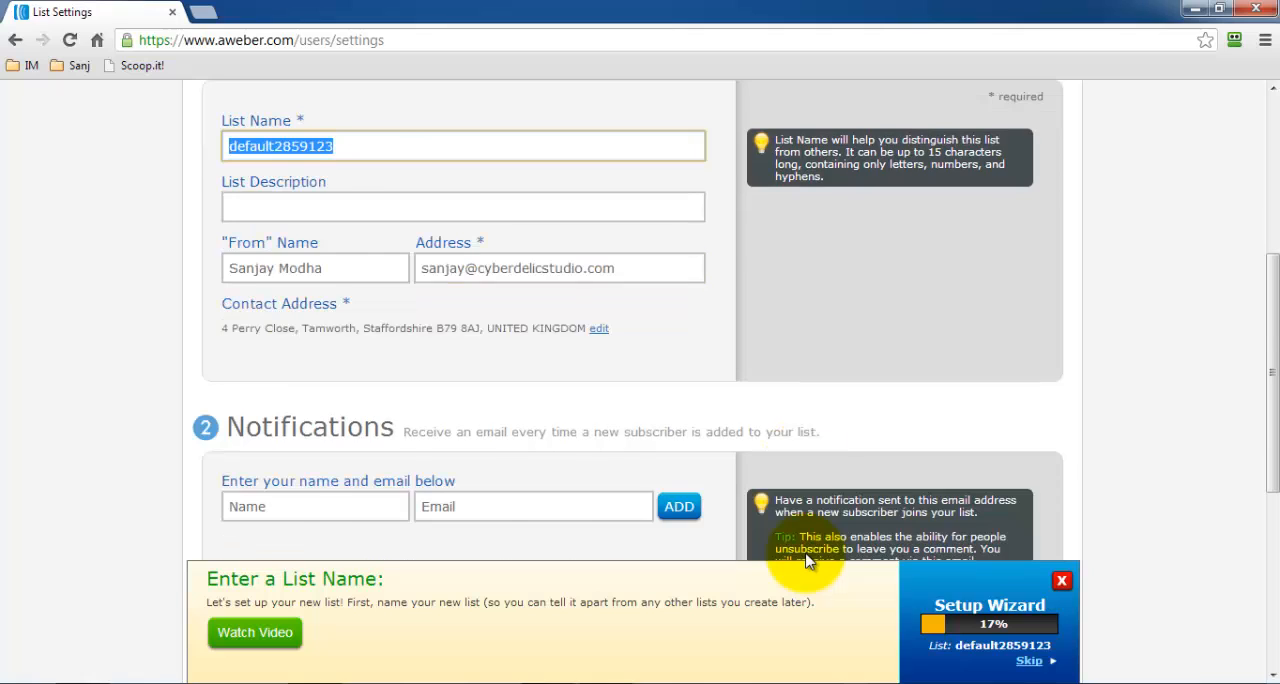
scroll(808, 560, up, 1)
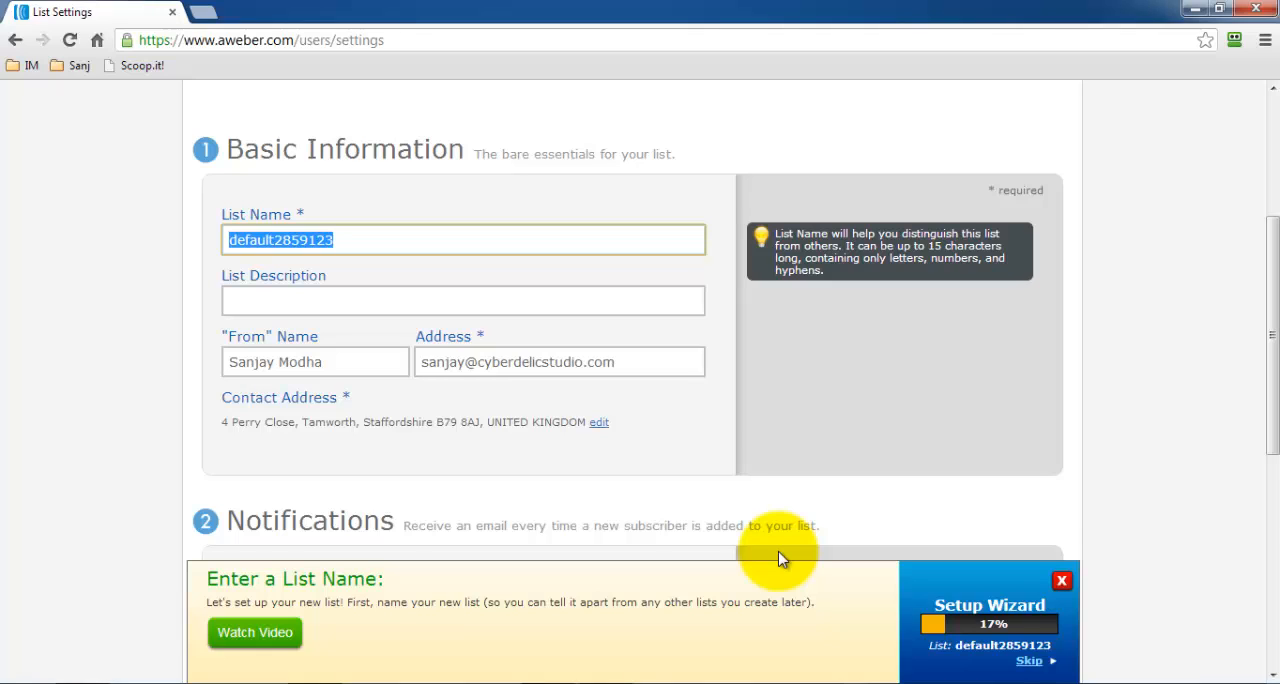
scroll(780, 558, down, 3)
scroll(780, 558, up, 6)
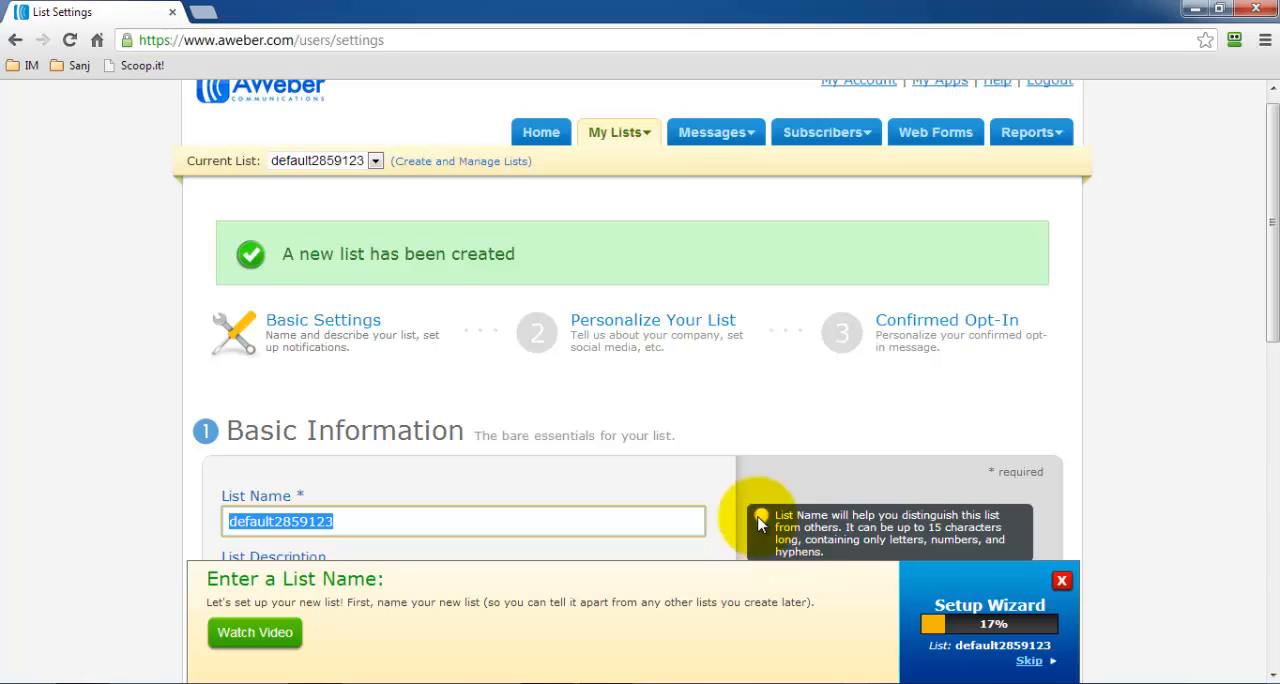
Create a new web form for the new list and open the colour variants of the Eatery template.
click(918, 140)
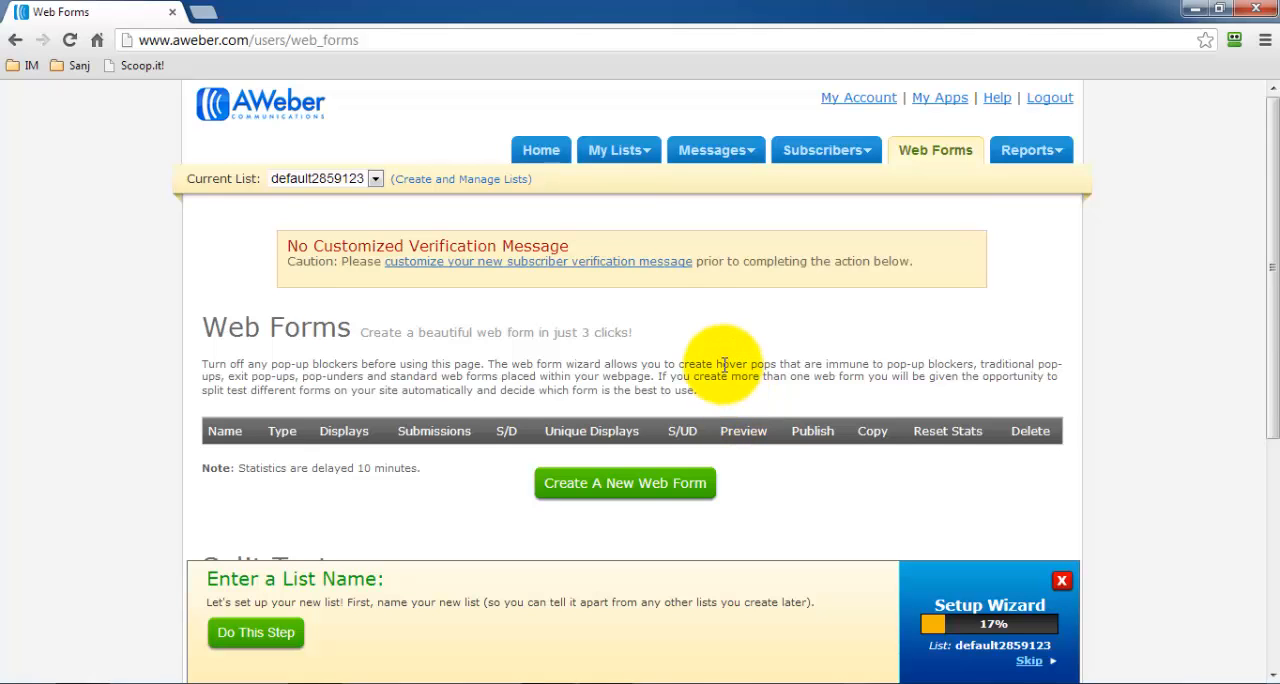
scroll(728, 330, down, 1)
click(677, 403)
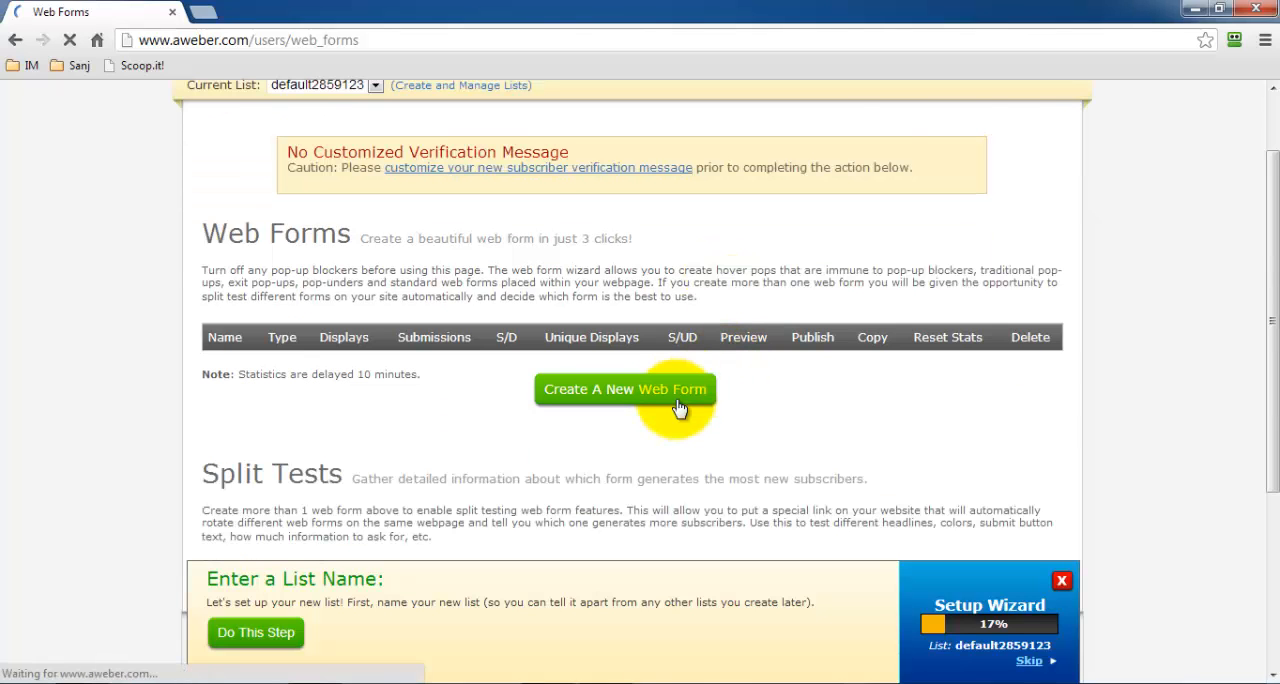
scroll(677, 405, down, 2)
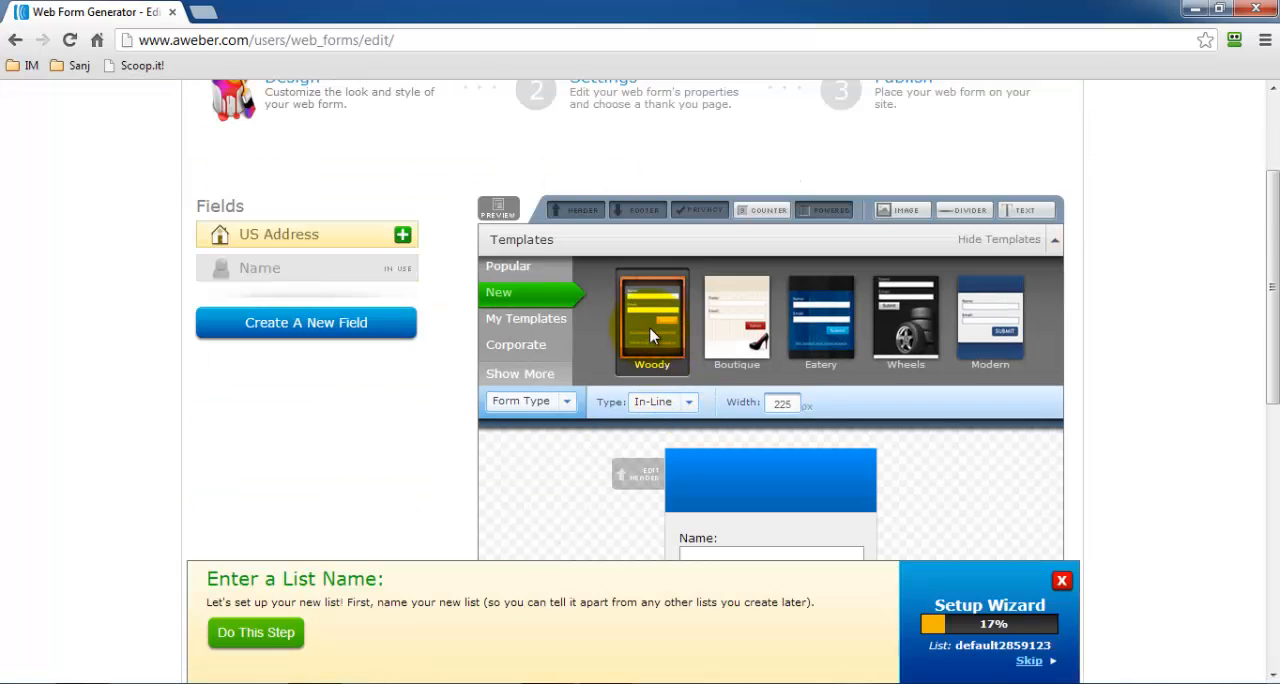
click(818, 322)
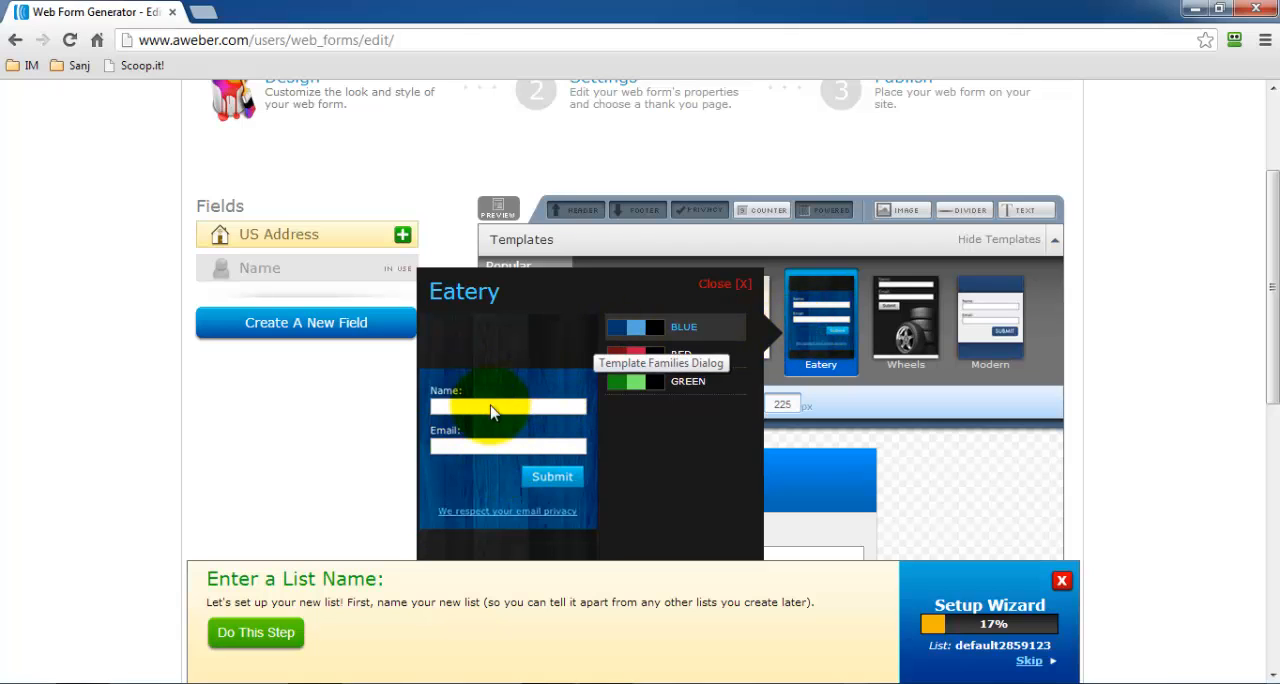
Preview the Red and Green variants of the Eatery template and close its preview without loading it.
click(628, 356)
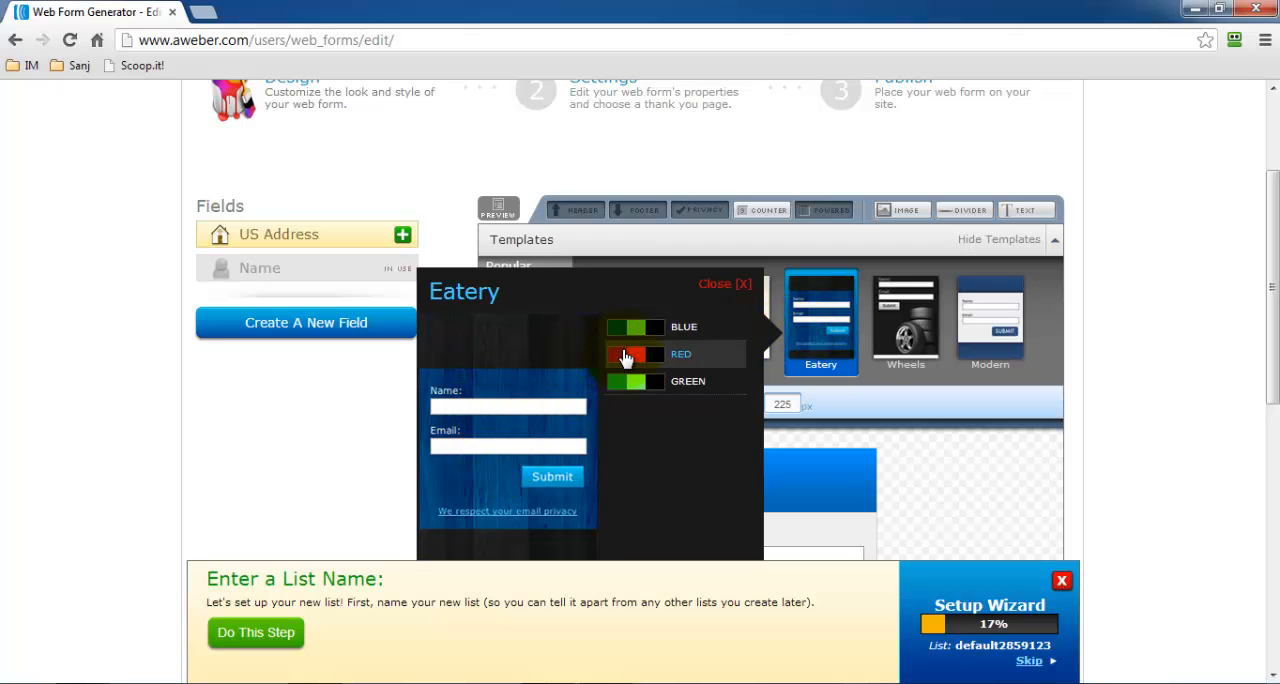
click(634, 384)
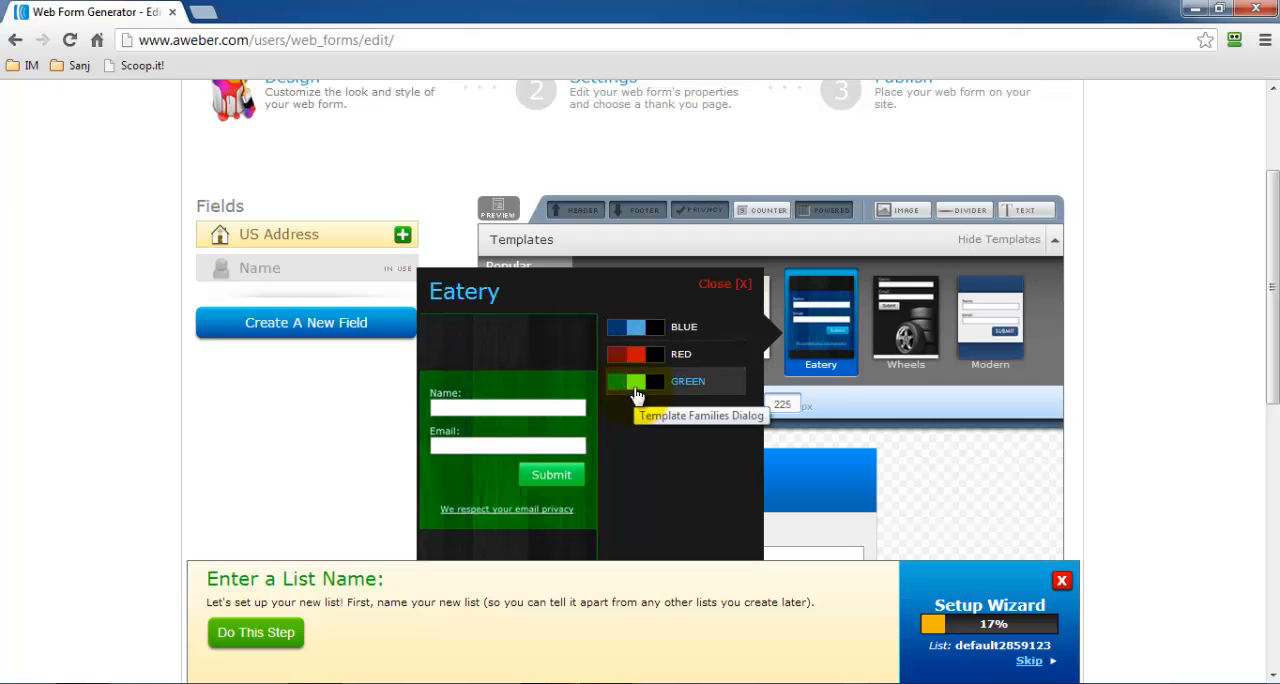
click(742, 284)
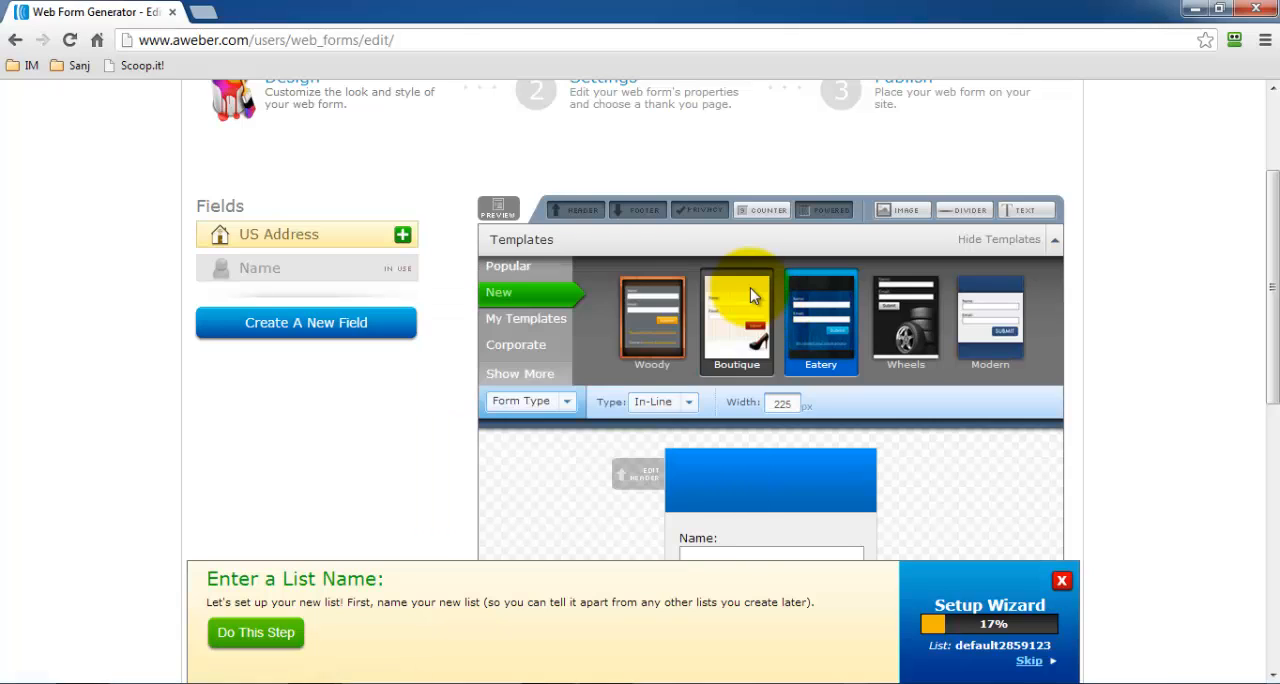
Load the Pointer template from the Popular category in its Oceans colour variant.
click(530, 266)
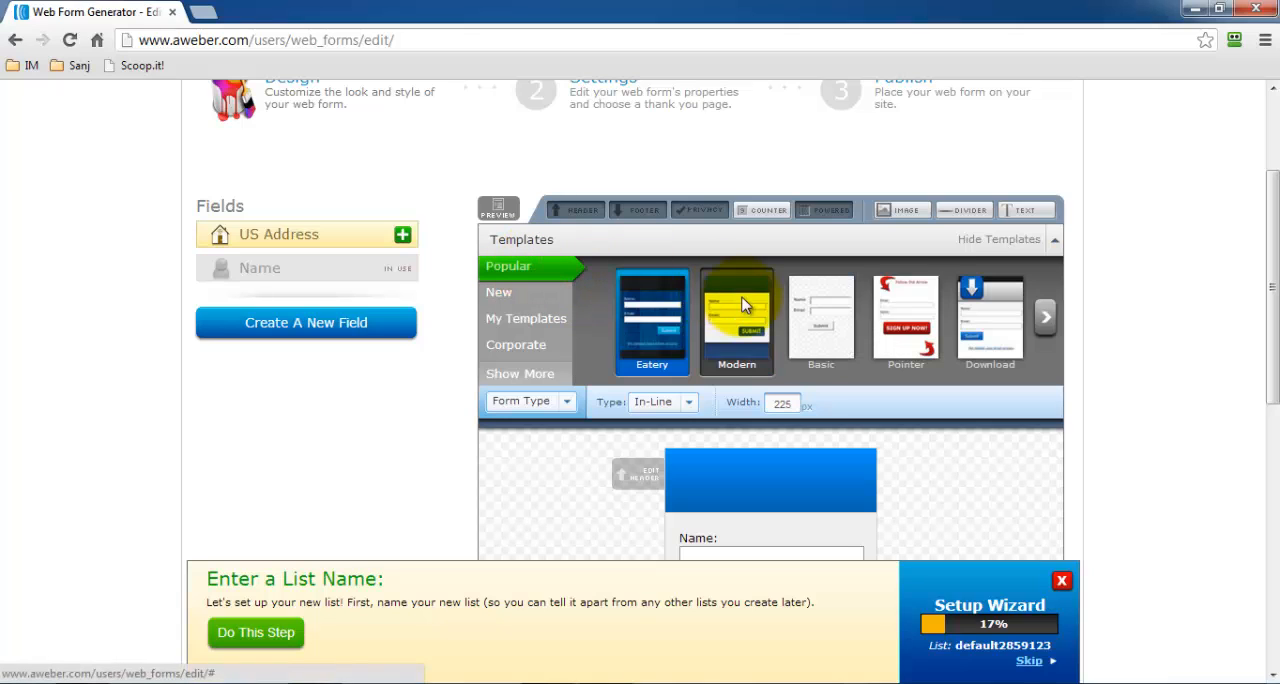
click(905, 320)
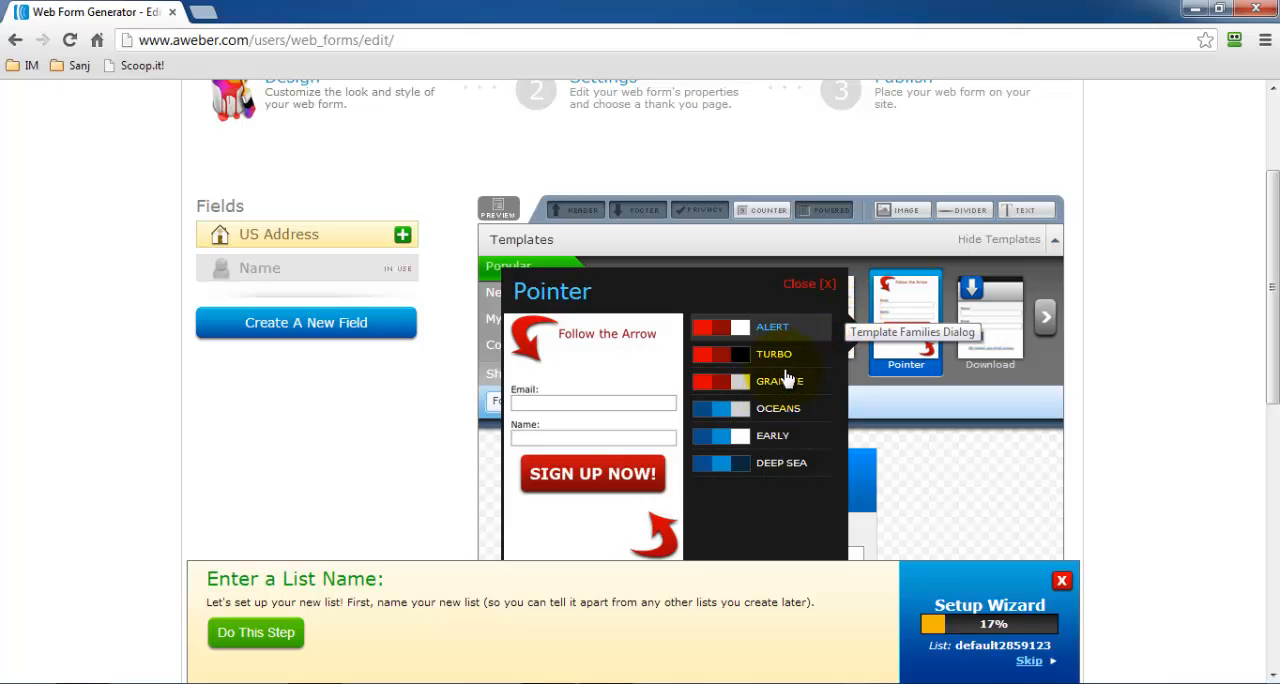
click(750, 415)
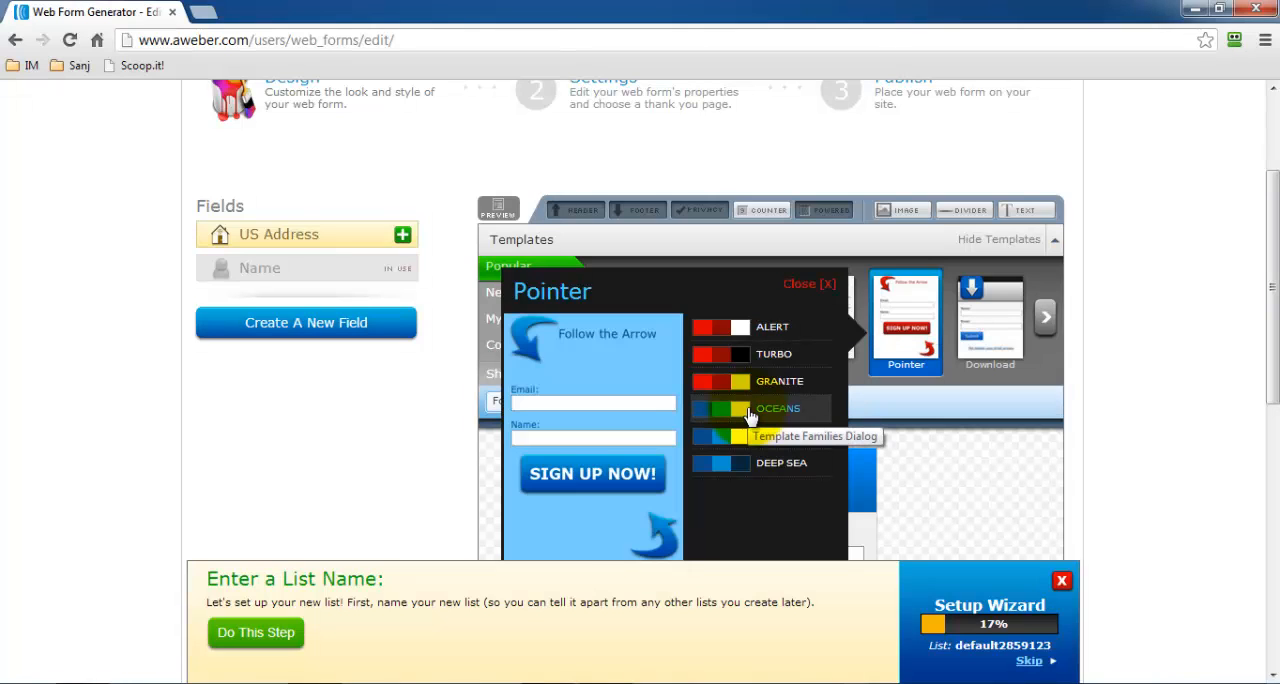
scroll(750, 415, down, 1)
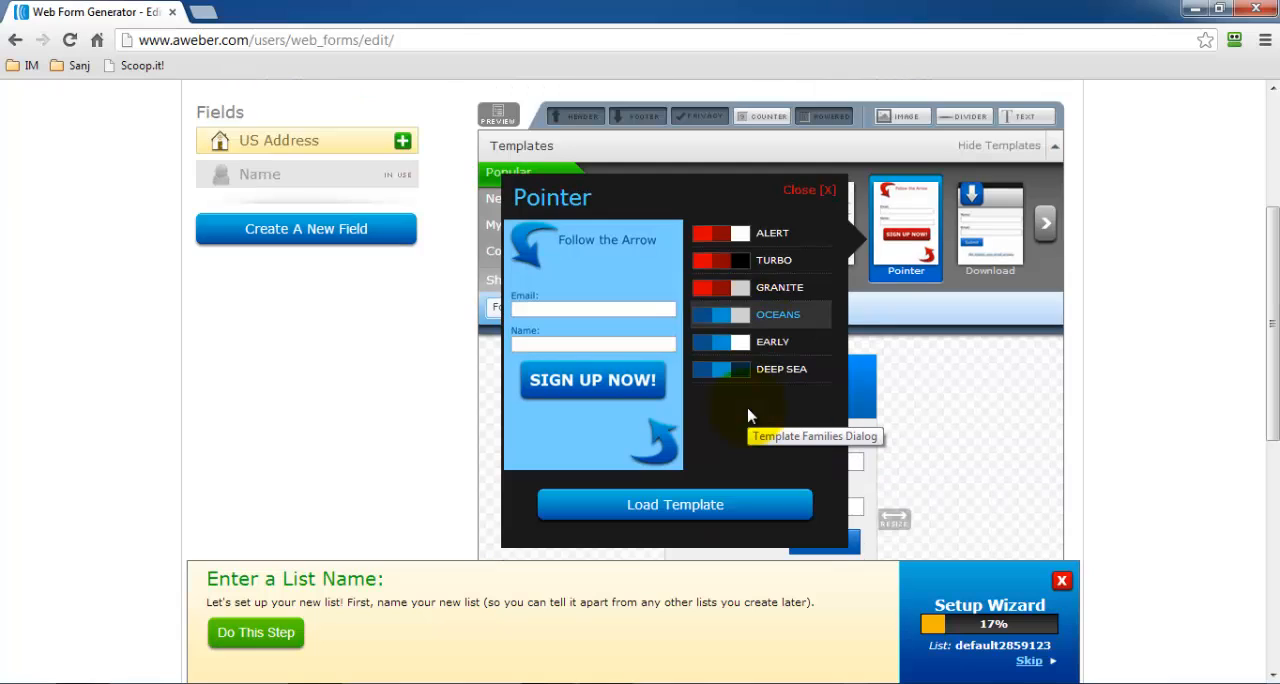
click(727, 505)
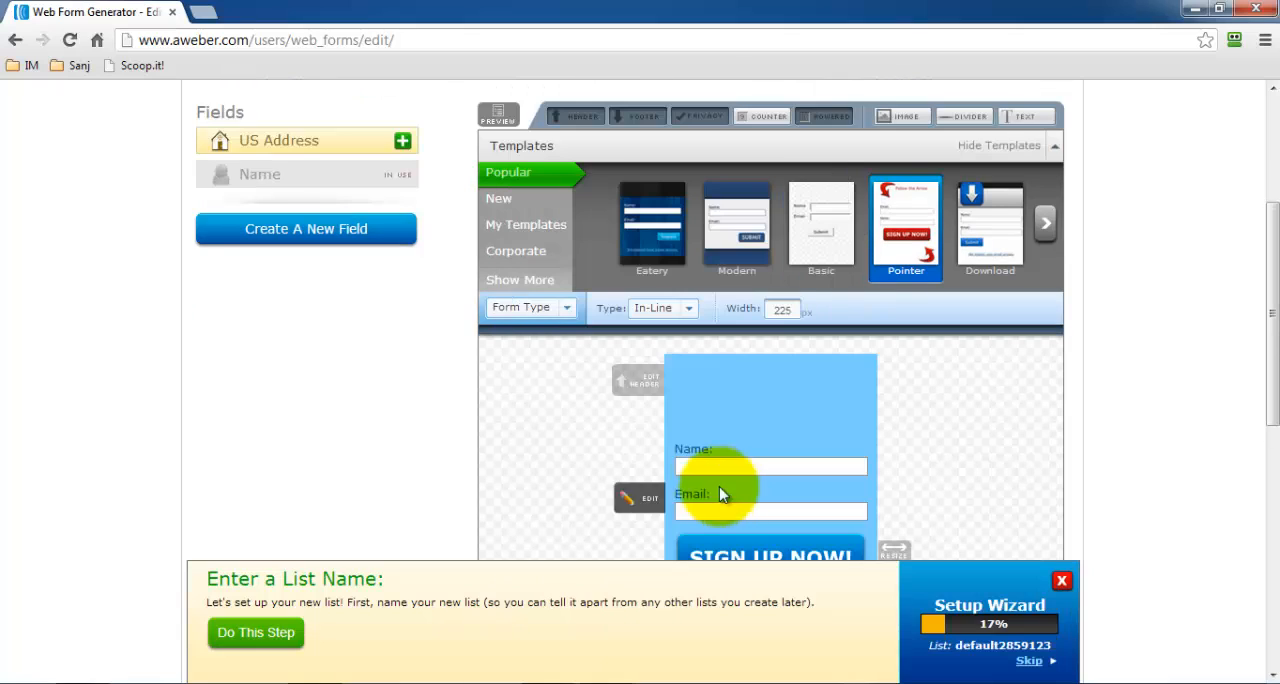
Look over the loaded form and open the submit button's edit dialog, closing it without changes.
scroll(669, 392, down, 1)
scroll(669, 398, down, 1)
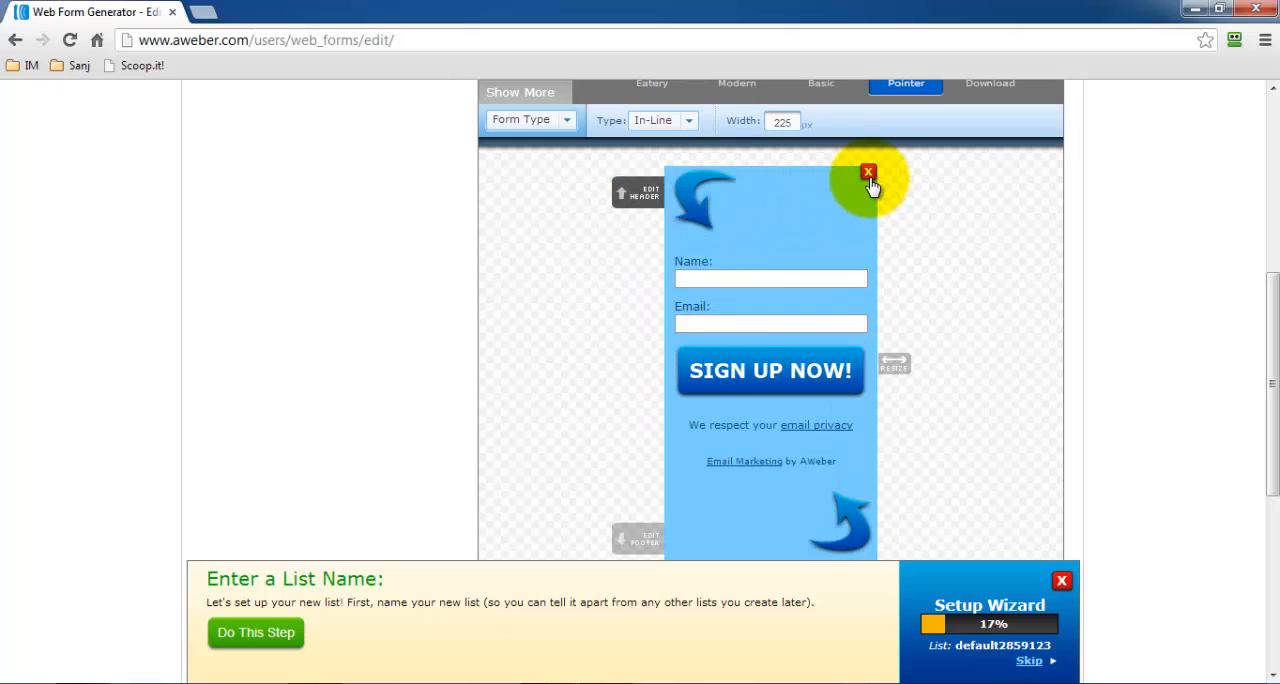
scroll(870, 183, down, 1)
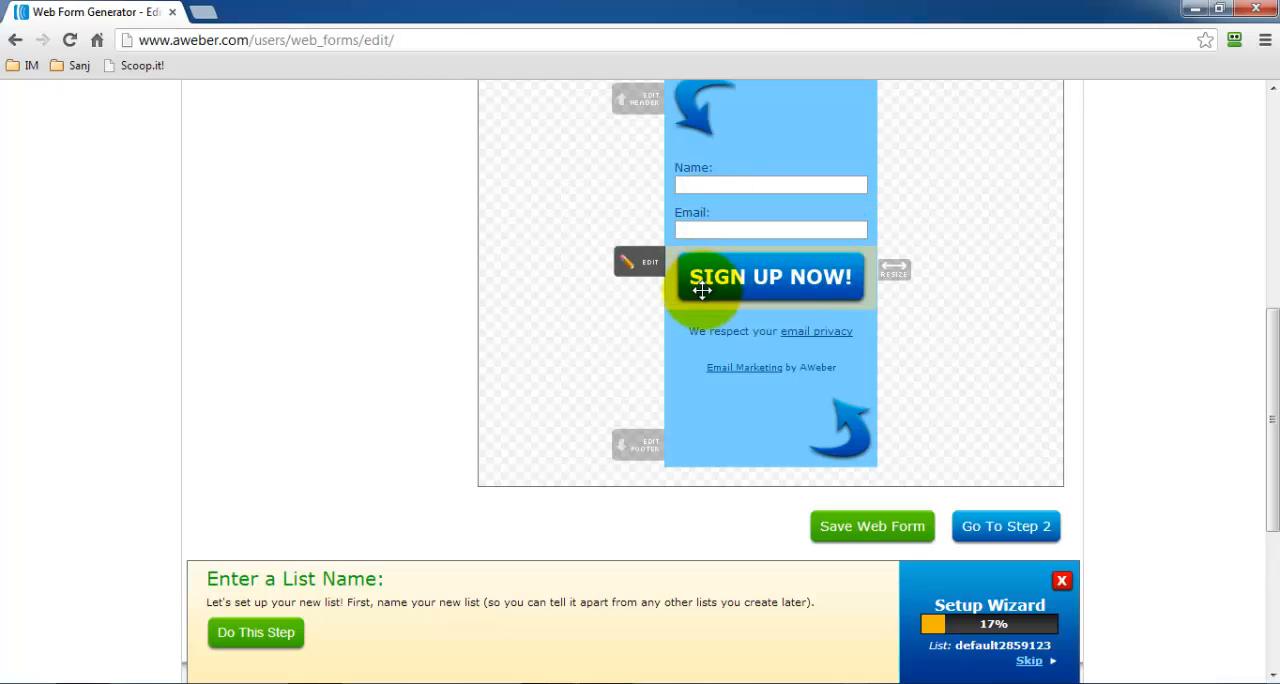
click(625, 265)
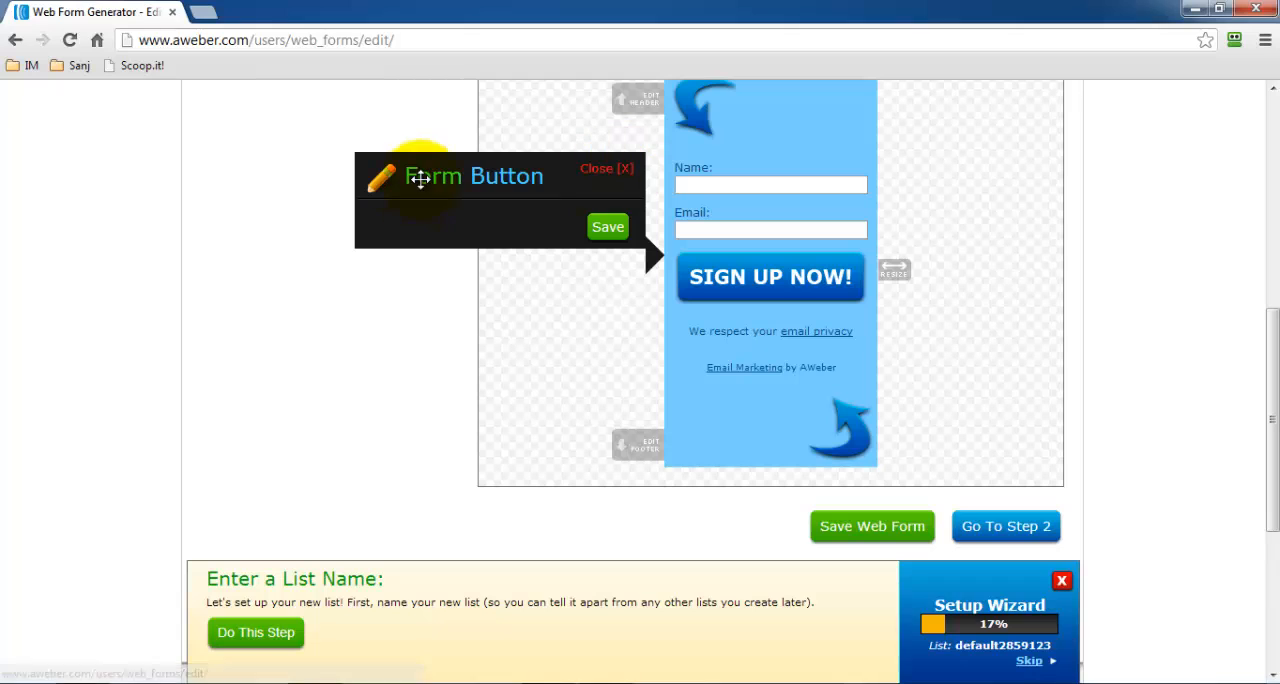
click(606, 168)
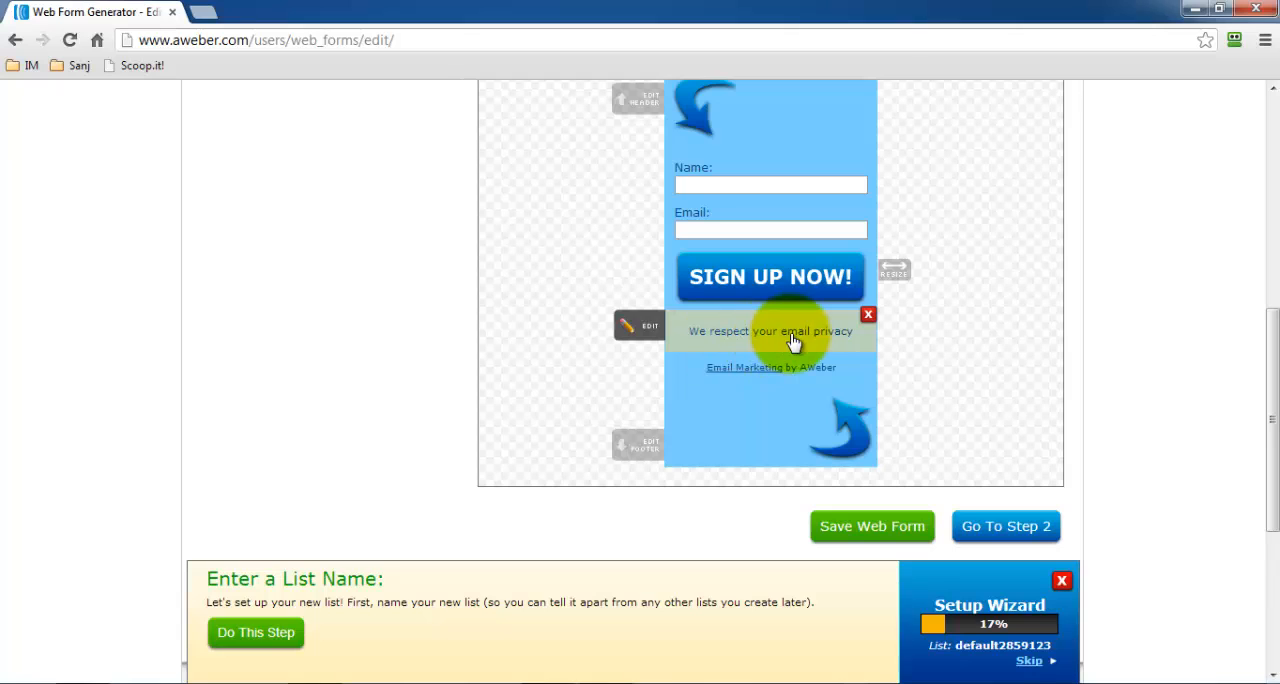
Examine the submit button's font, colour and position options along with the form's overall layout.
scroll(800, 336, up, 3)
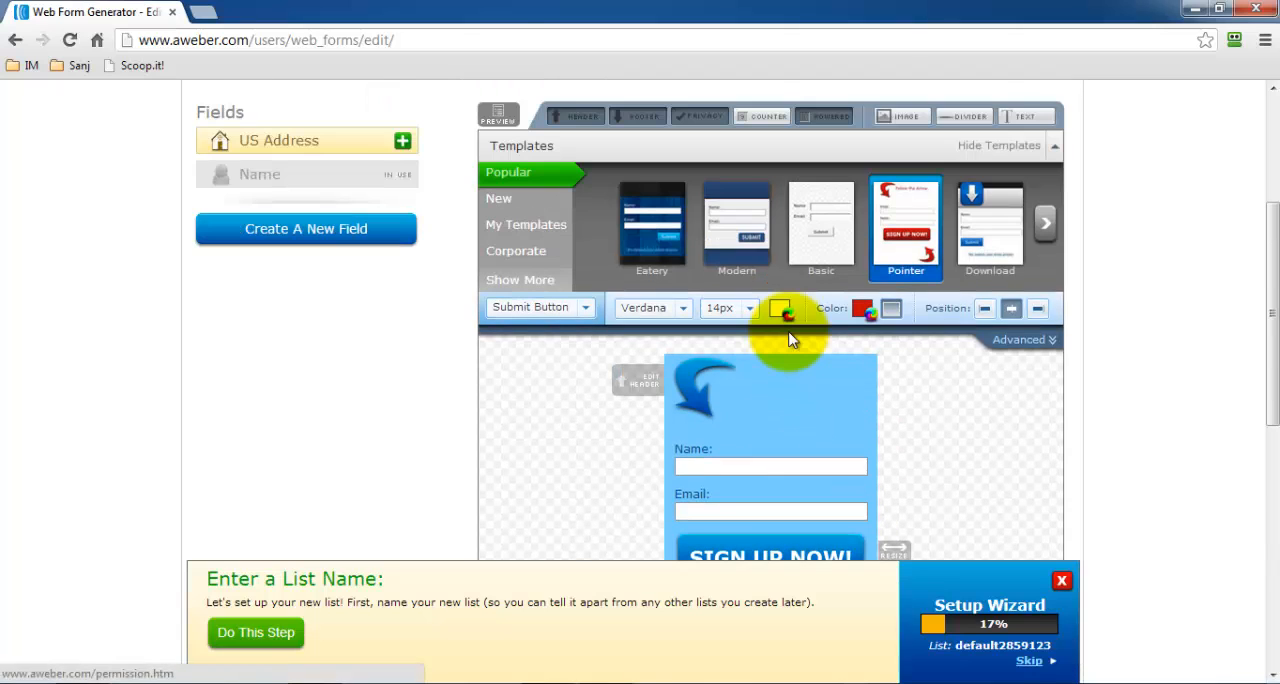
scroll(789, 340, down, 1)
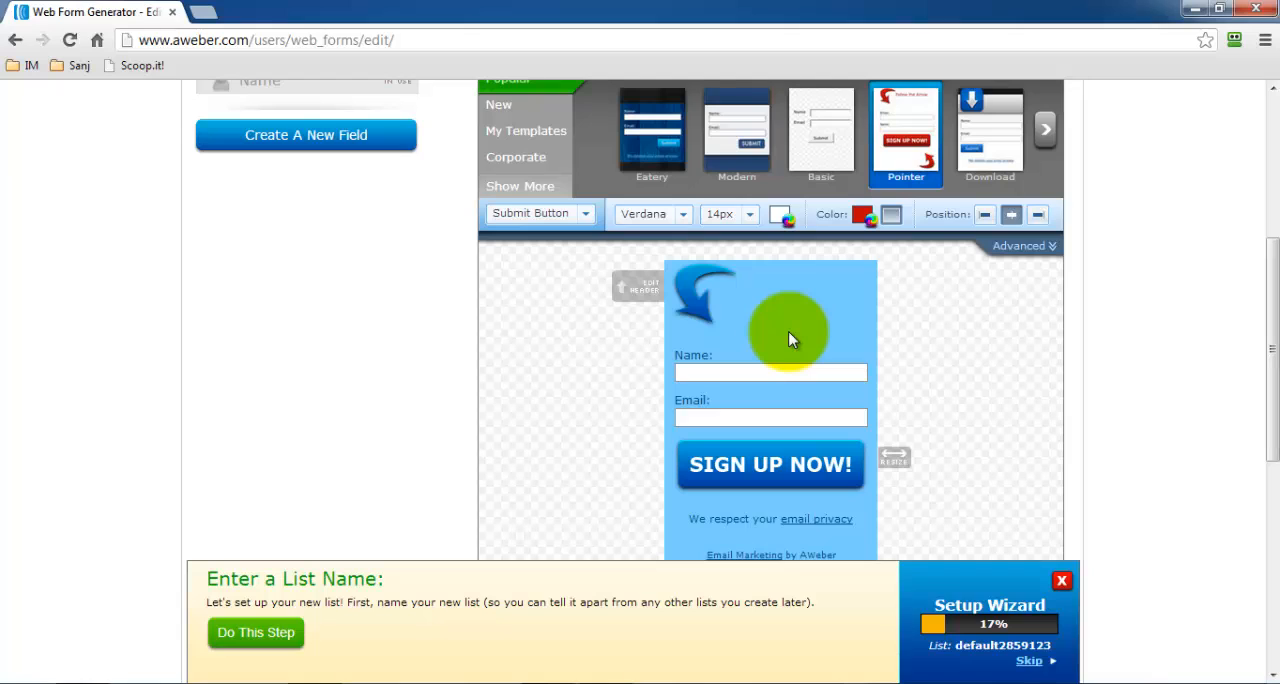
scroll(789, 340, up, 1)
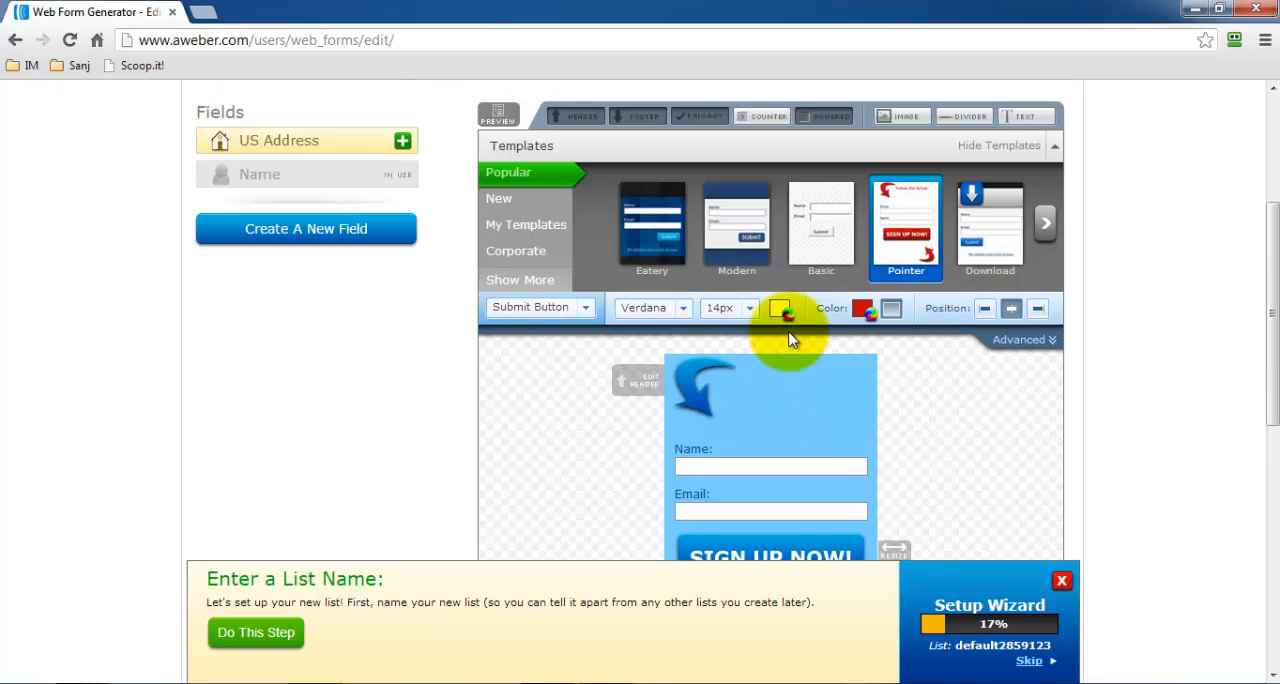
scroll(846, 380, down, 2)
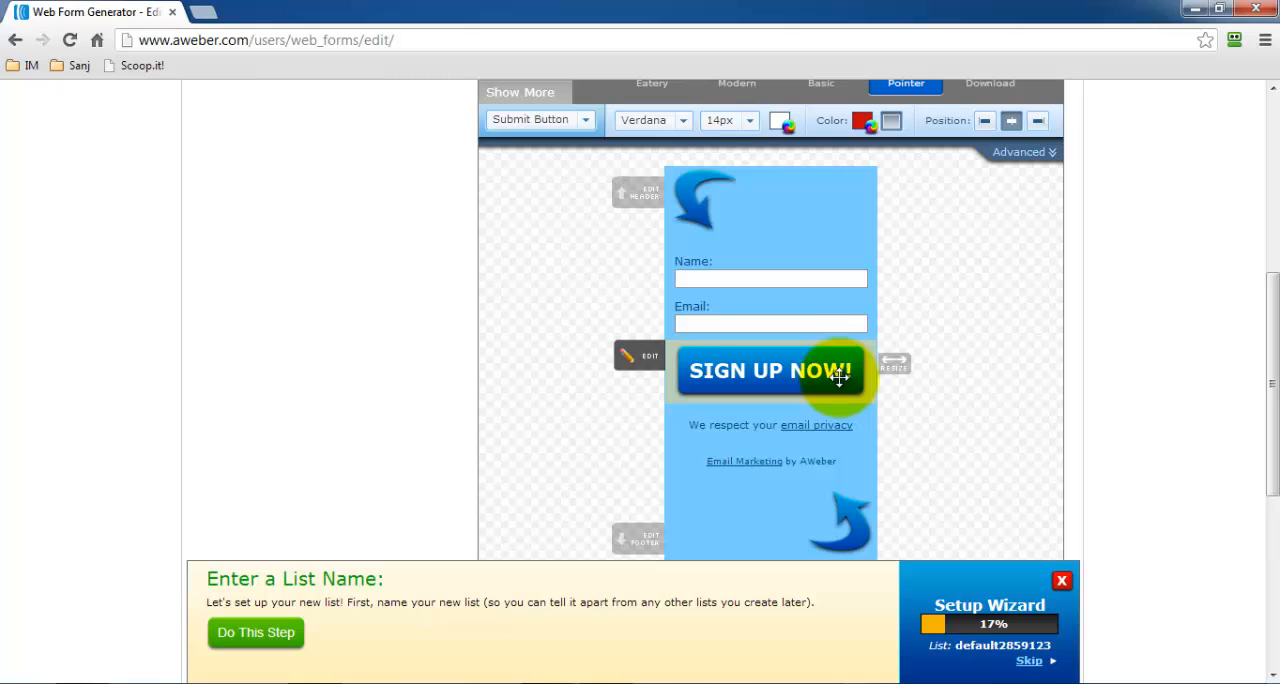
scroll(840, 377, down, 2)
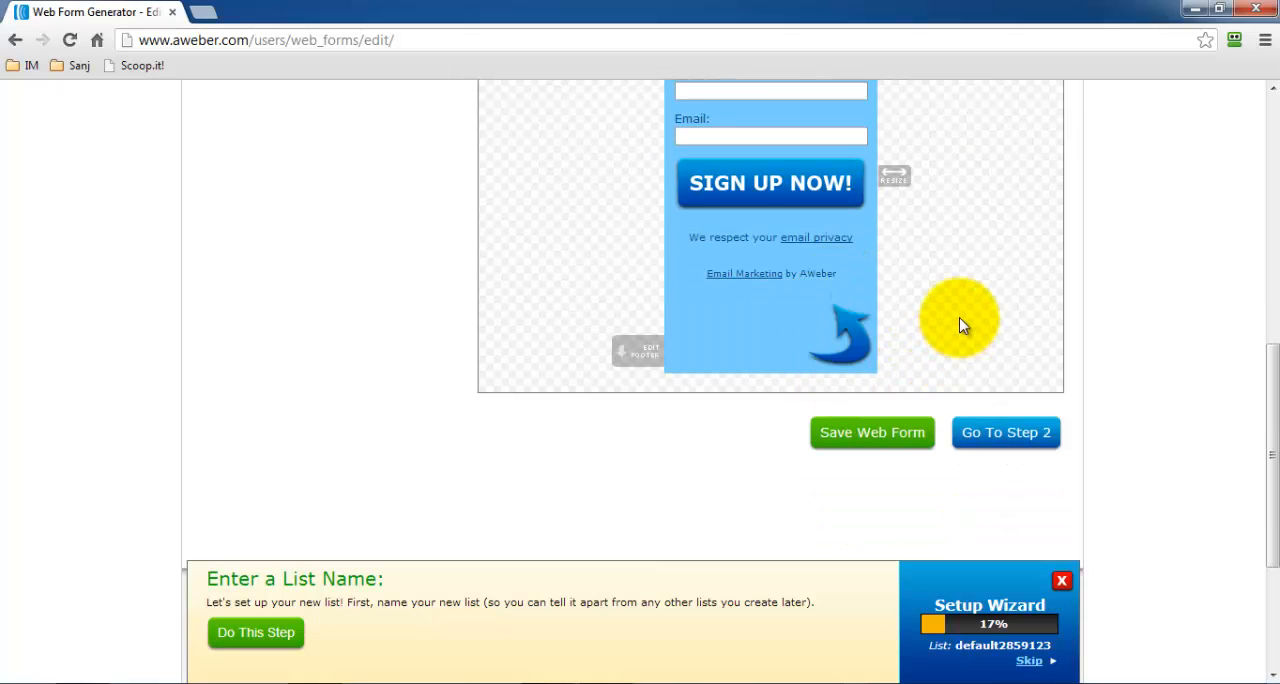
scroll(958, 330, up, 1)
scroll(958, 325, up, 6)
scroll(958, 325, down, 3)
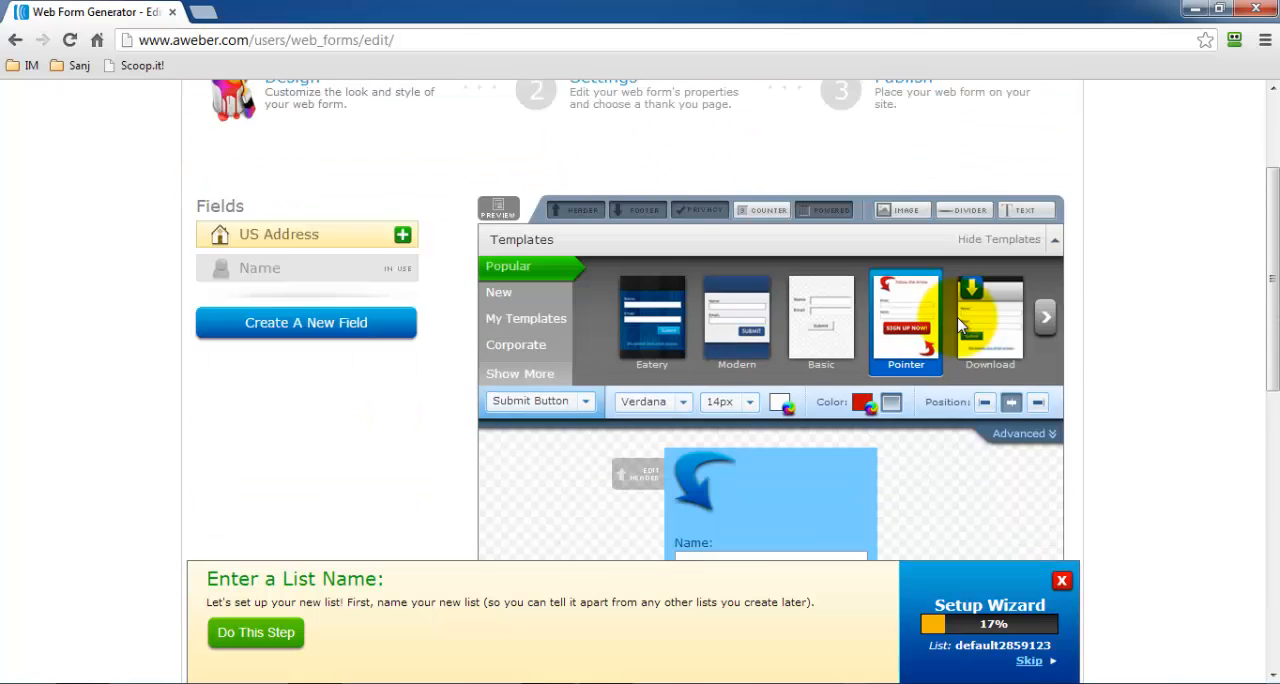
Save the web form design and proceed to the form's Settings stage.
scroll(785, 428, down, 3)
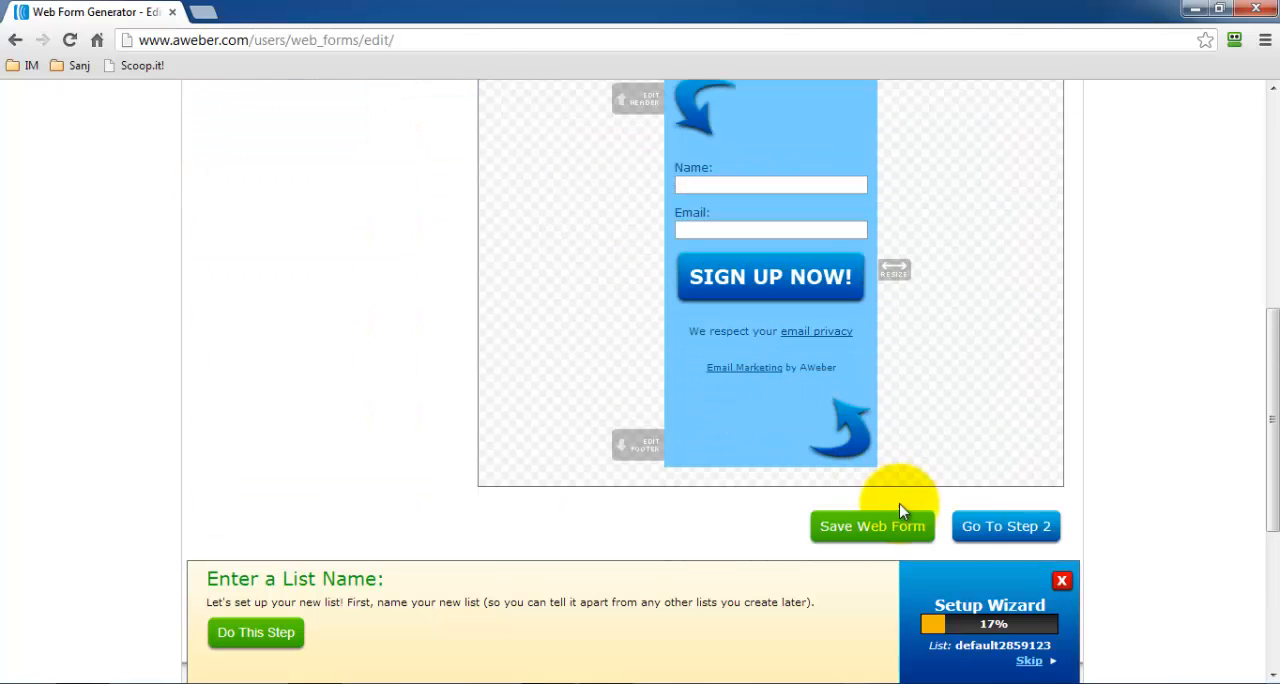
click(893, 540)
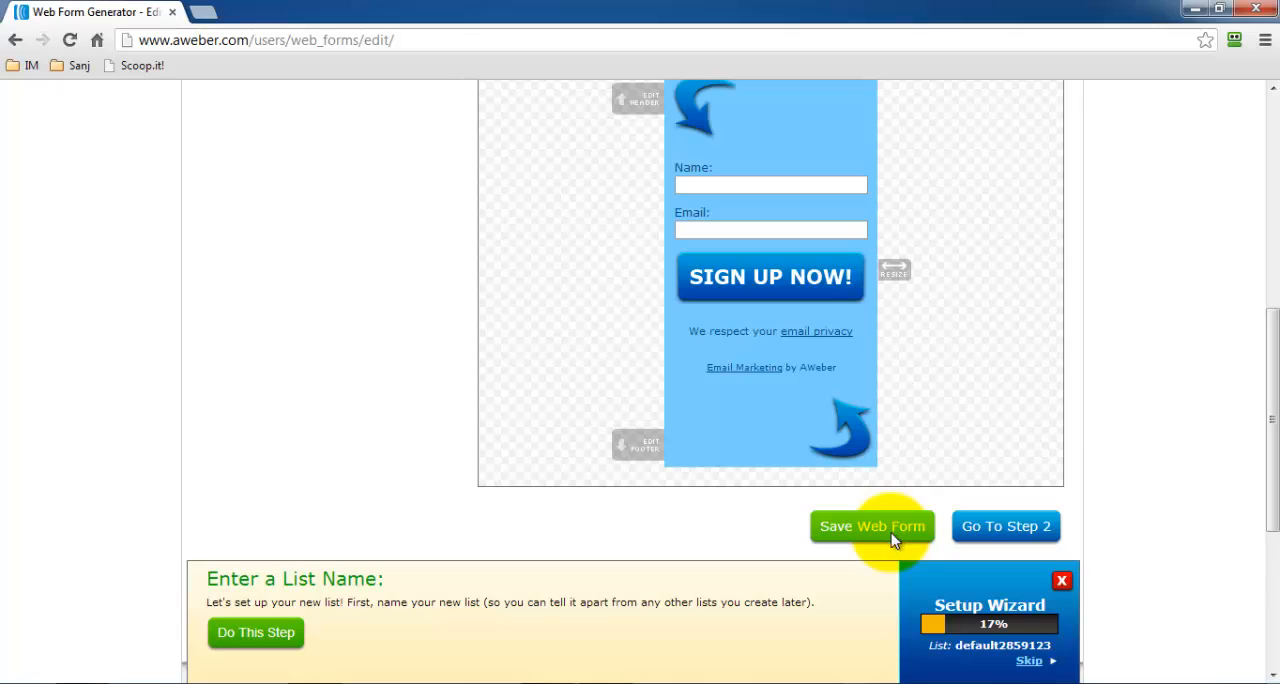
scroll(779, 470, down, 8)
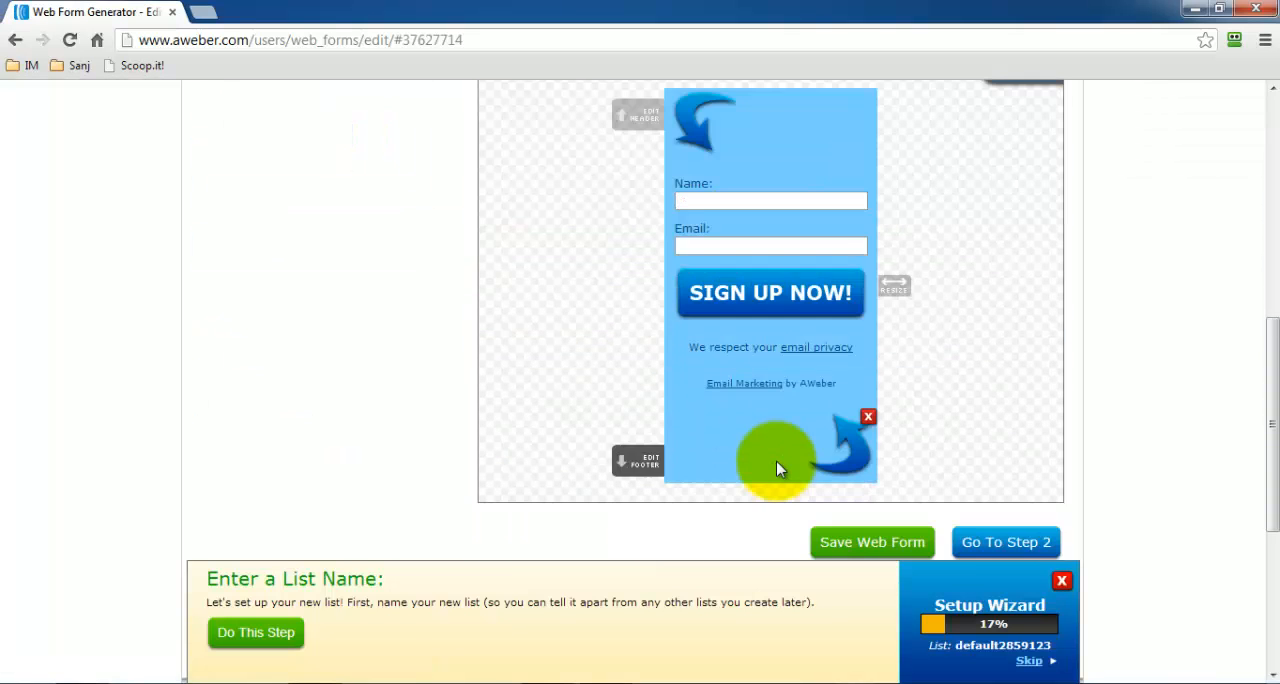
scroll(1000, 450, up, 2)
click(1005, 448)
Review the form's Basic Settings, save the web form with them, and continue to the Publish stage.
scroll(720, 338, down, 6)
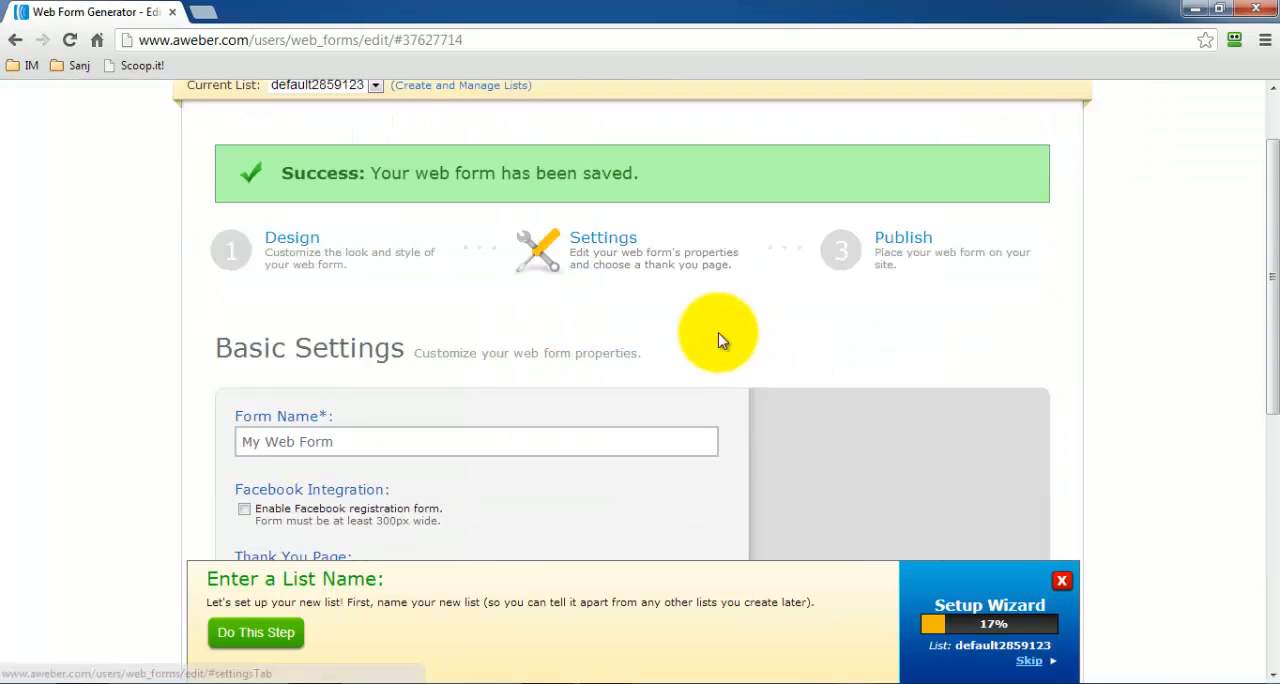
scroll(309, 129, up, 2)
scroll(396, 172, up, 1)
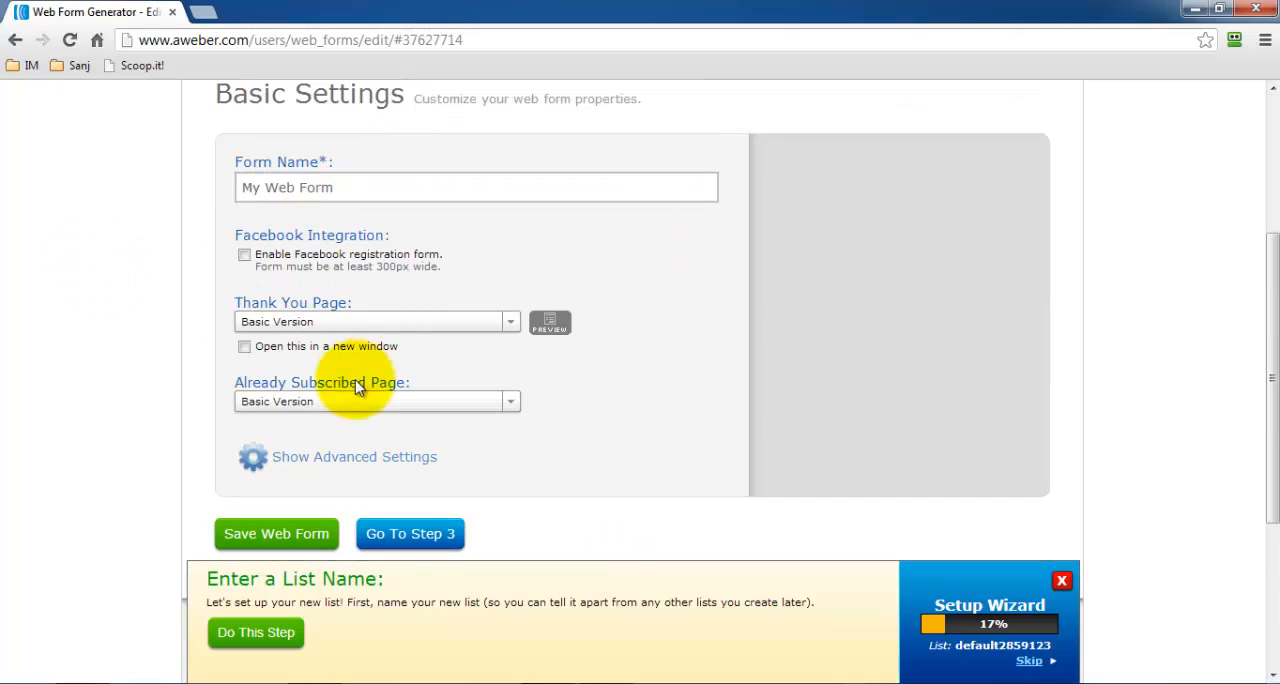
click(275, 531)
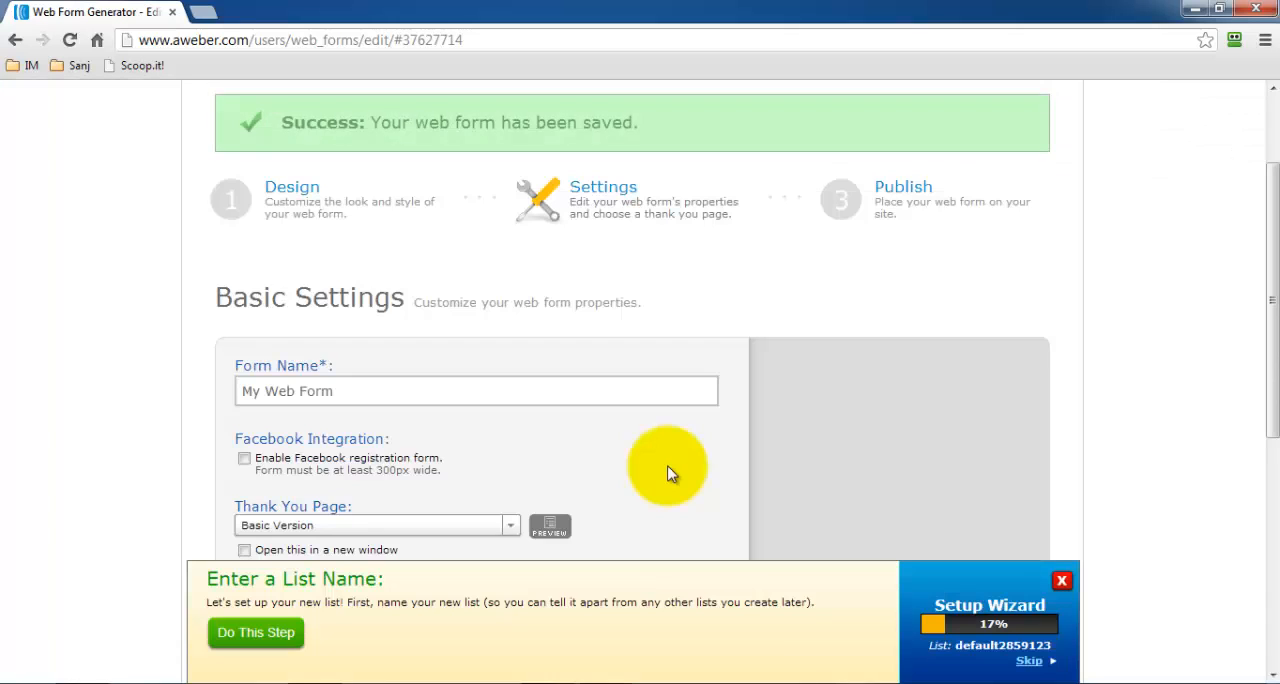
scroll(667, 472, down, 5)
click(438, 285)
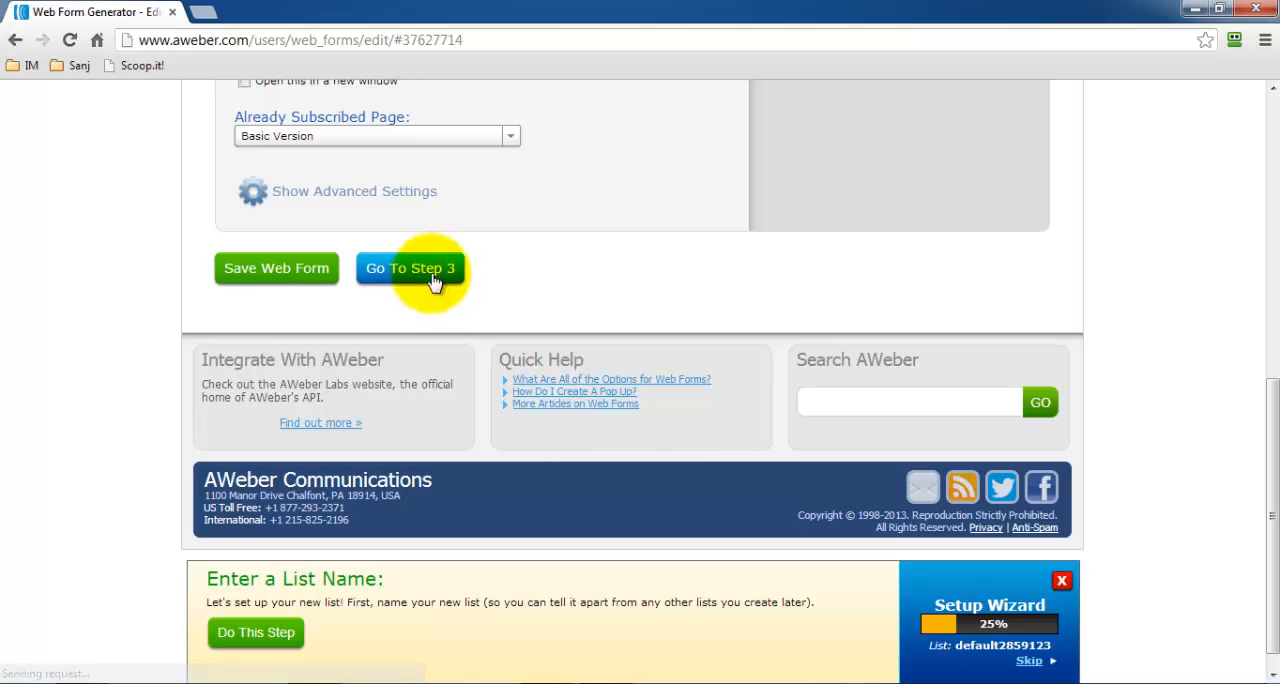
Choose to install the form yourself and bring its JavaScript snippet into view.
scroll(714, 354, down, 2)
scroll(716, 356, down, 1)
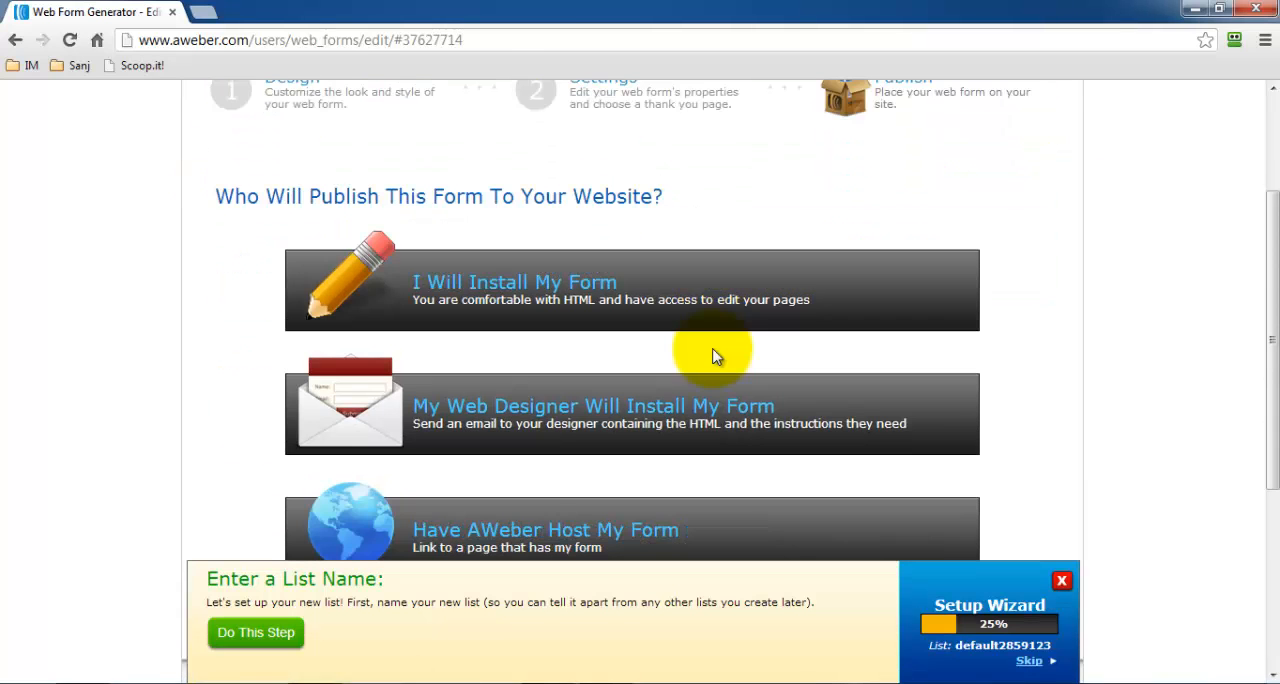
click(657, 283)
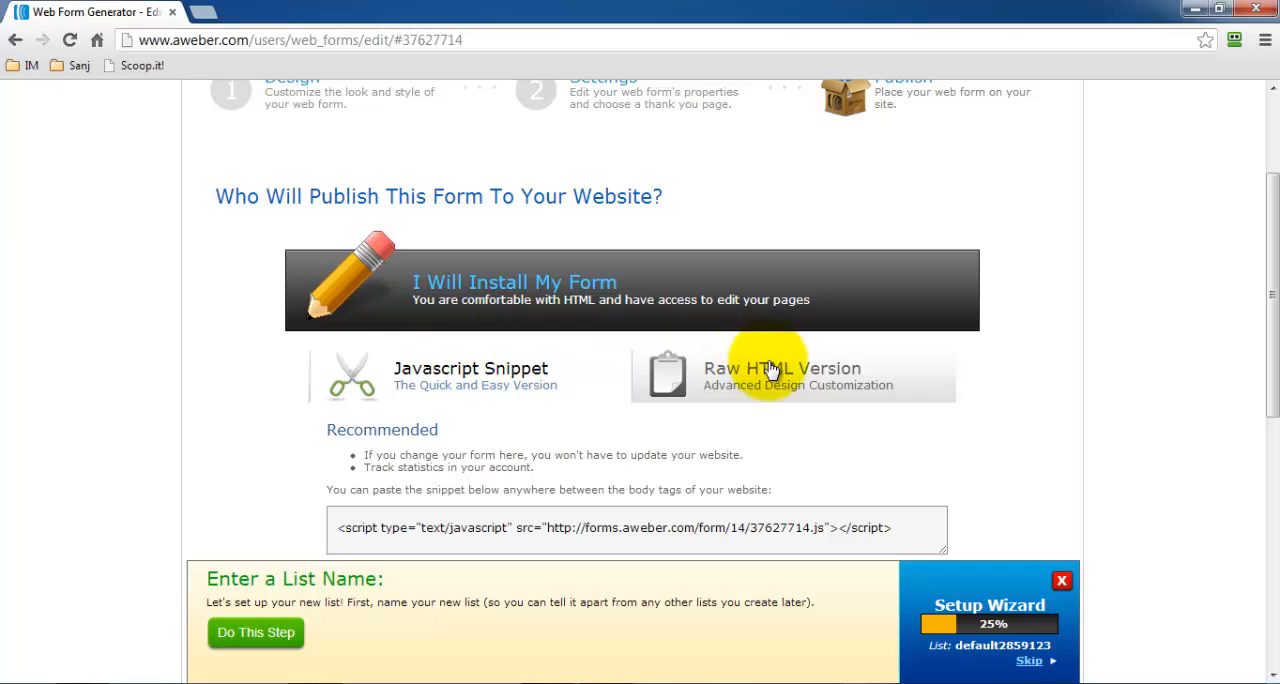
scroll(750, 386, down, 1)
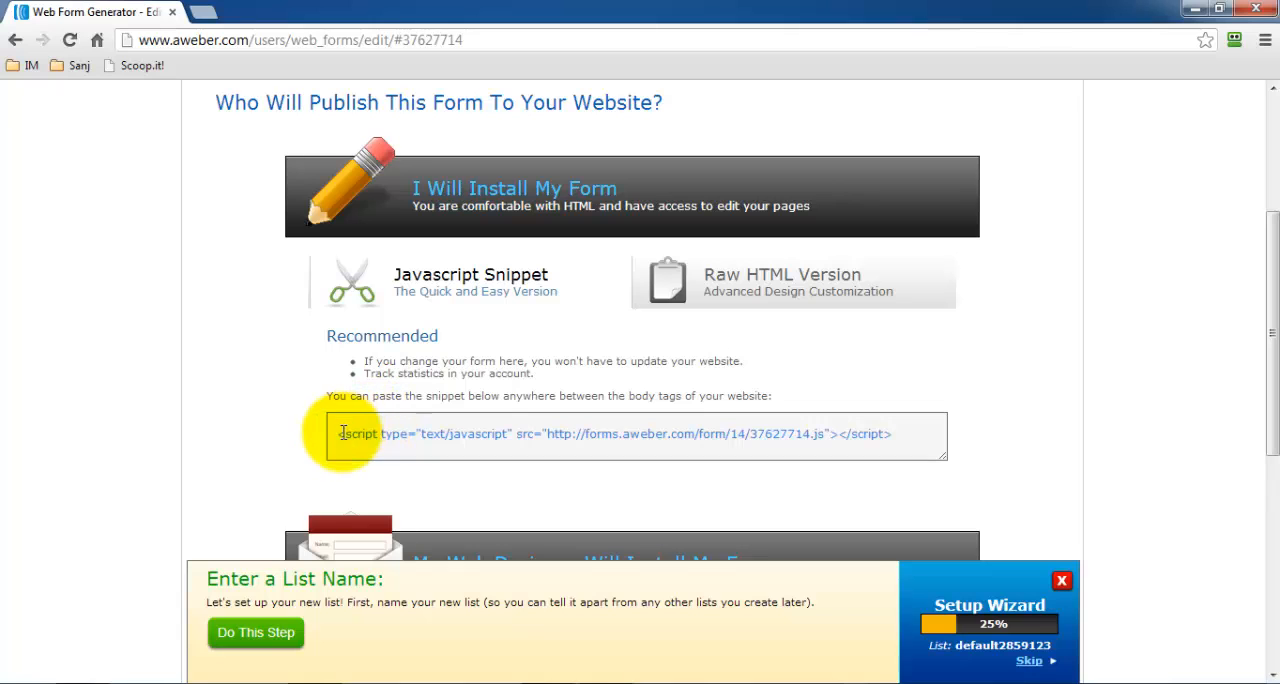
Compare the form's raw HTML version with its JavaScript snippet, ending on the raw HTML code.
click(725, 278)
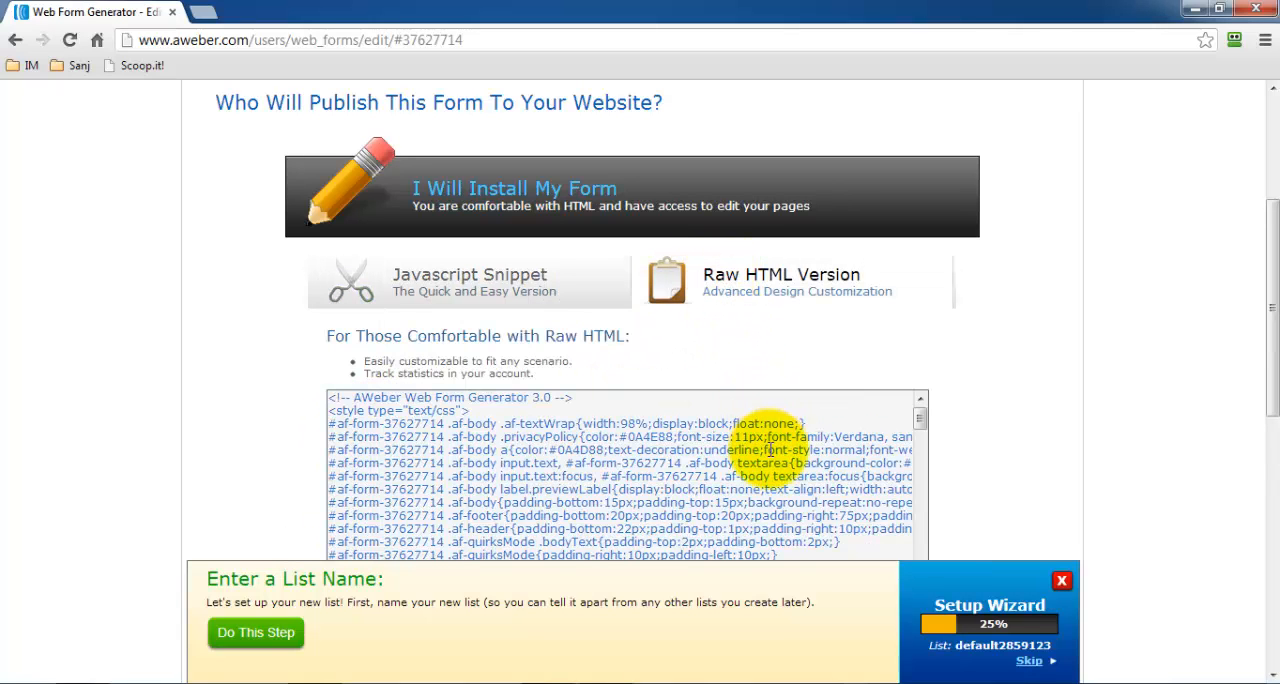
scroll(749, 457, down, 5)
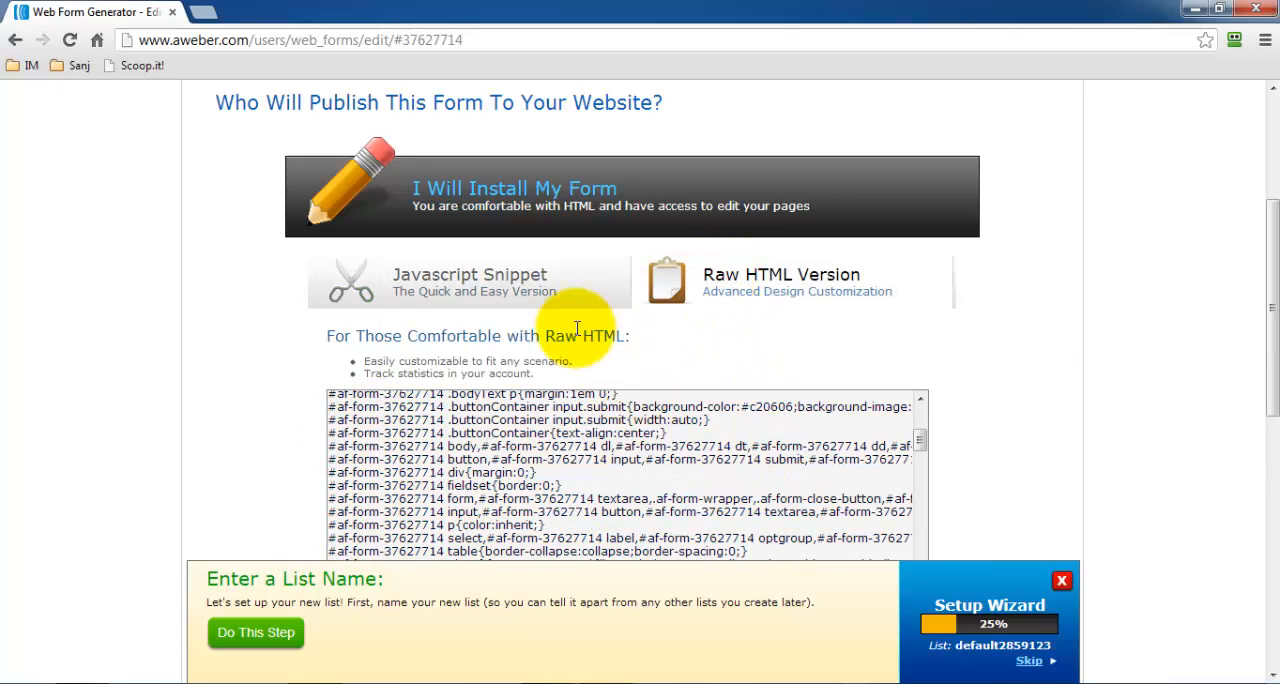
click(529, 278)
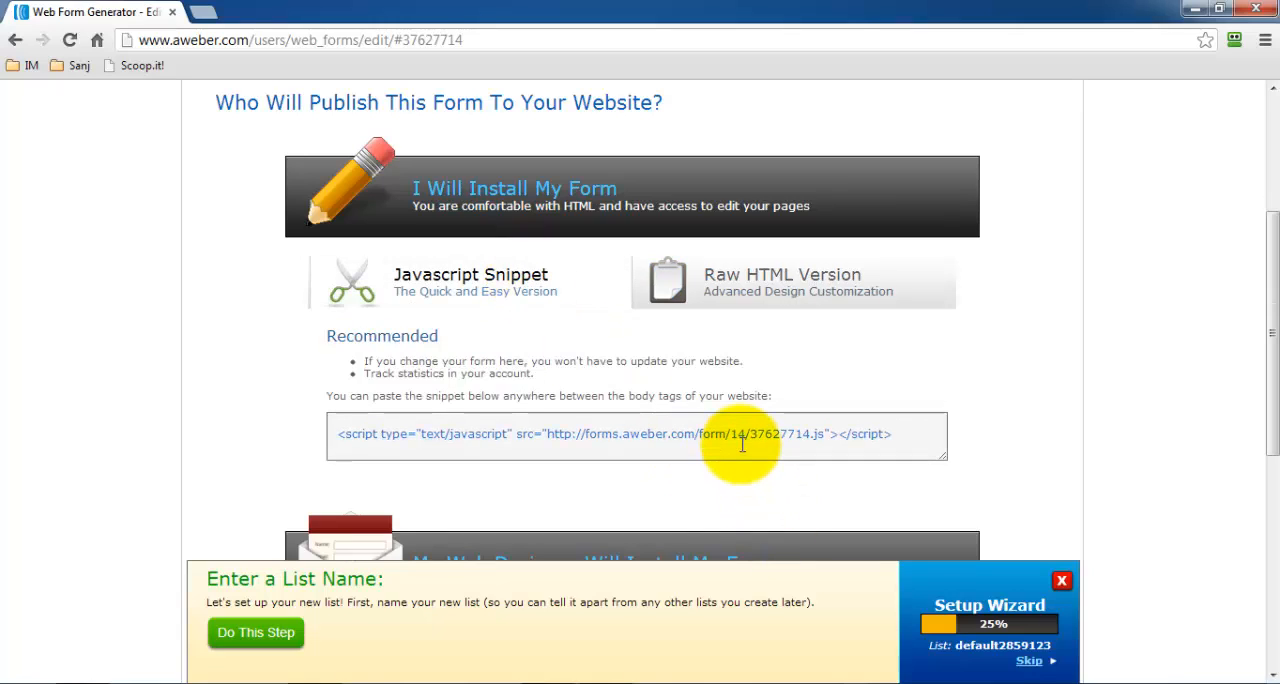
click(752, 278)
scroll(820, 430, down, 10)
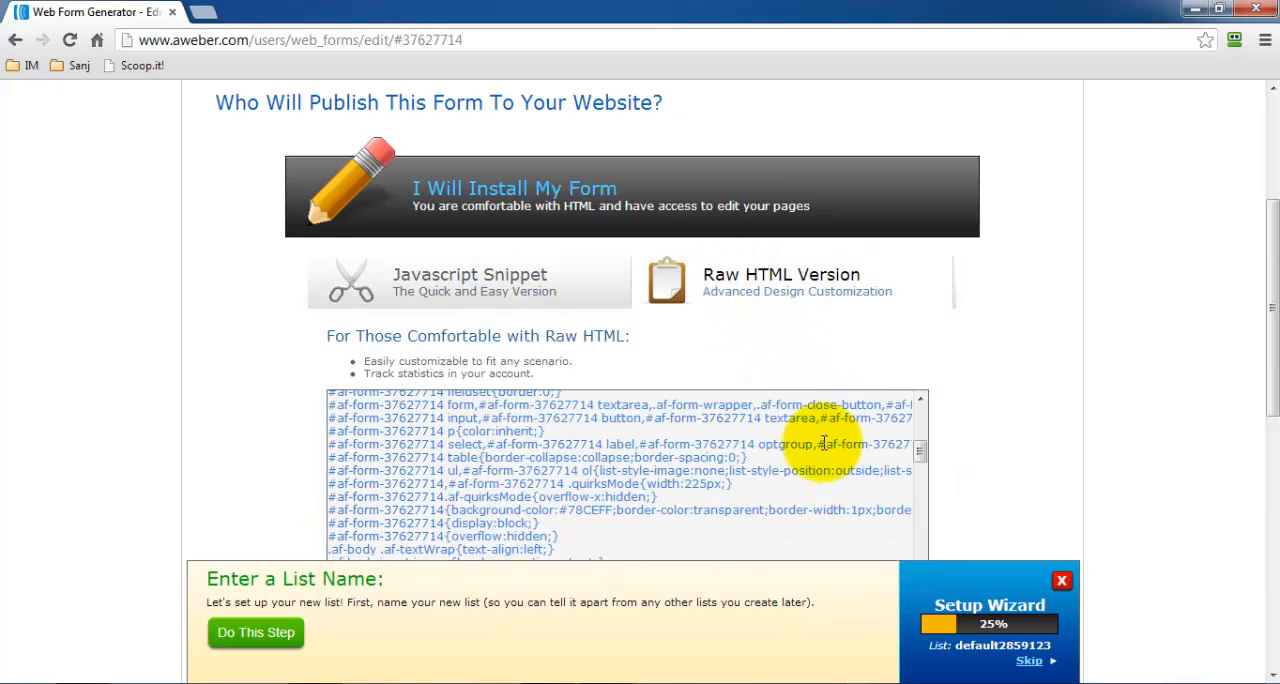
Open the Reports section and view the Opens Over Time chart for all lists.
scroll(827, 444, up, 15)
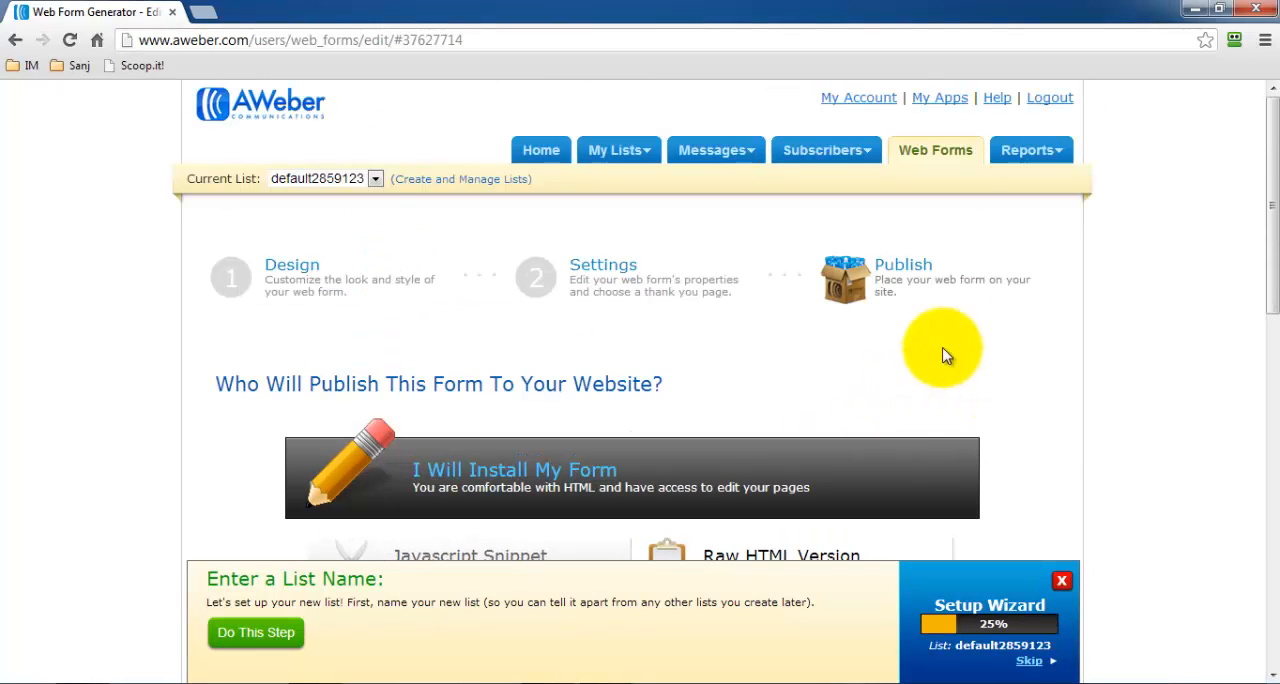
click(1030, 152)
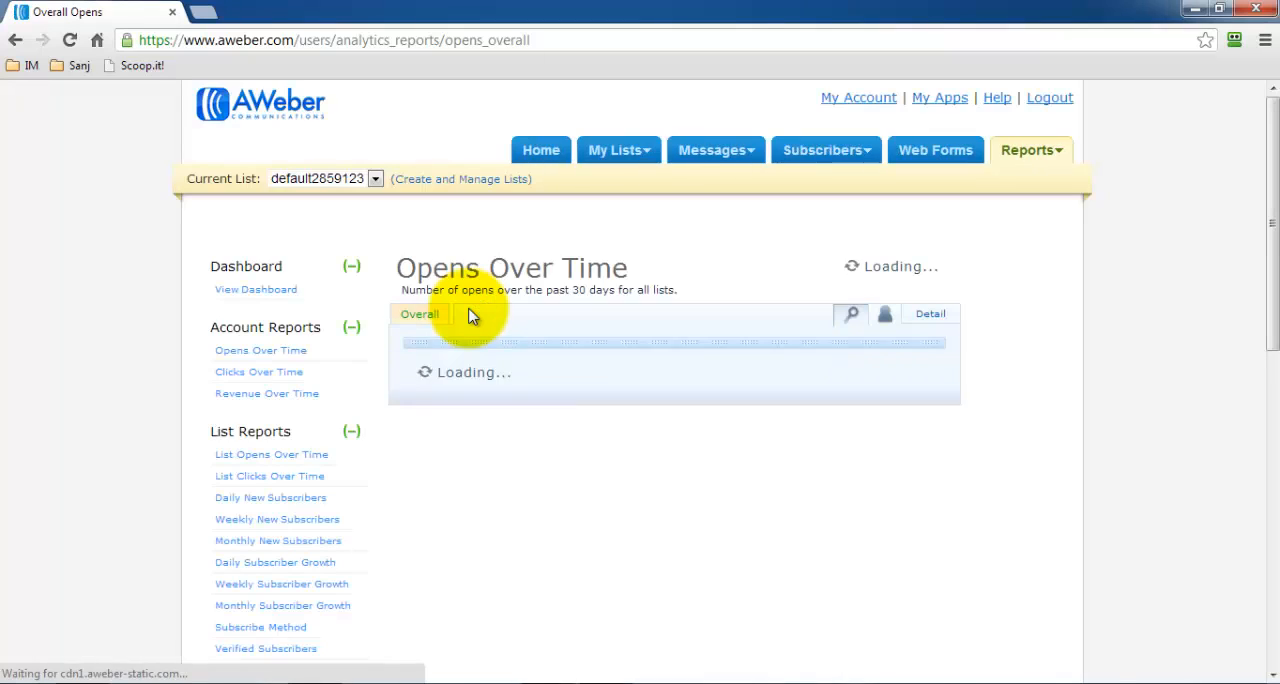
scroll(473, 316, down, 1)
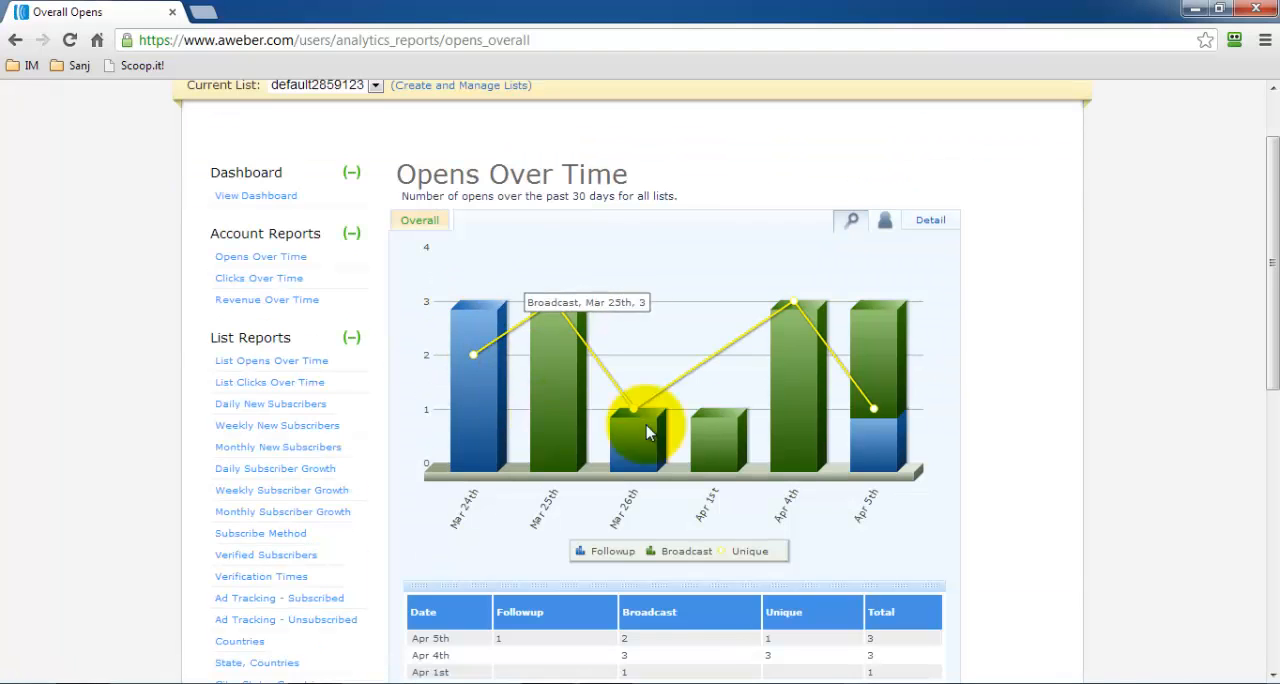
Close the Setup Wizard prompt that covers the Opens Over Time report.
scroll(886, 400, down, 8)
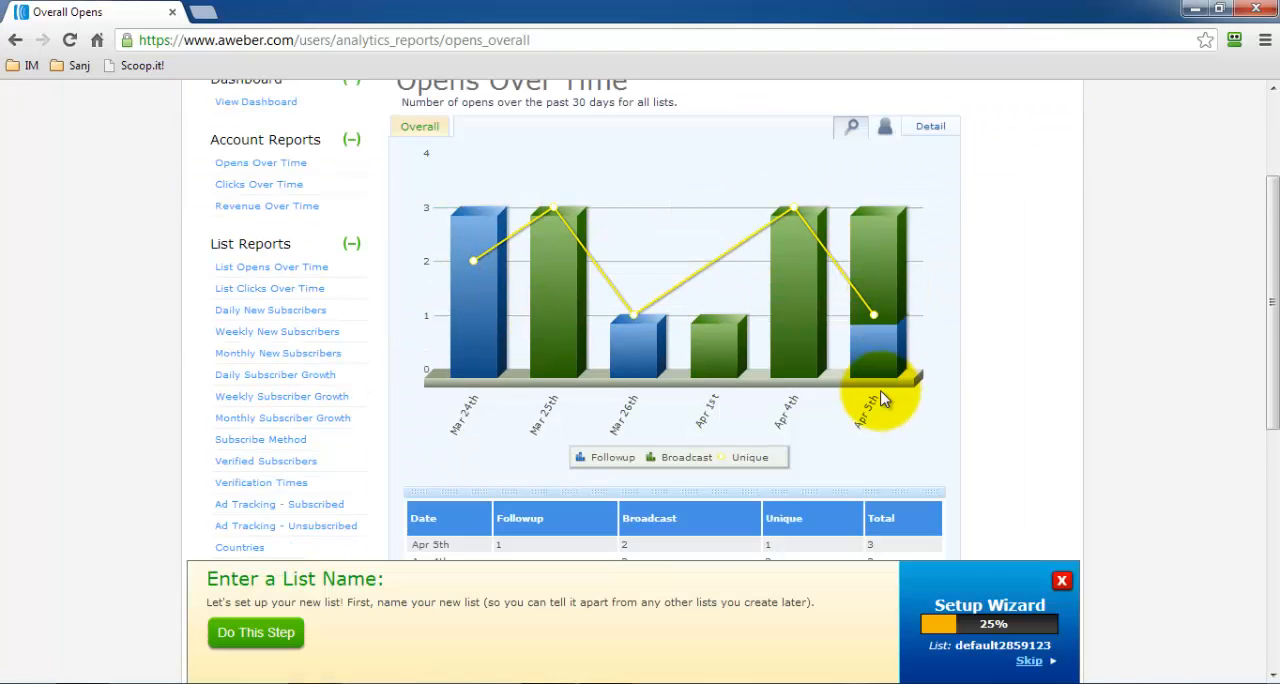
scroll(882, 387, up, 8)
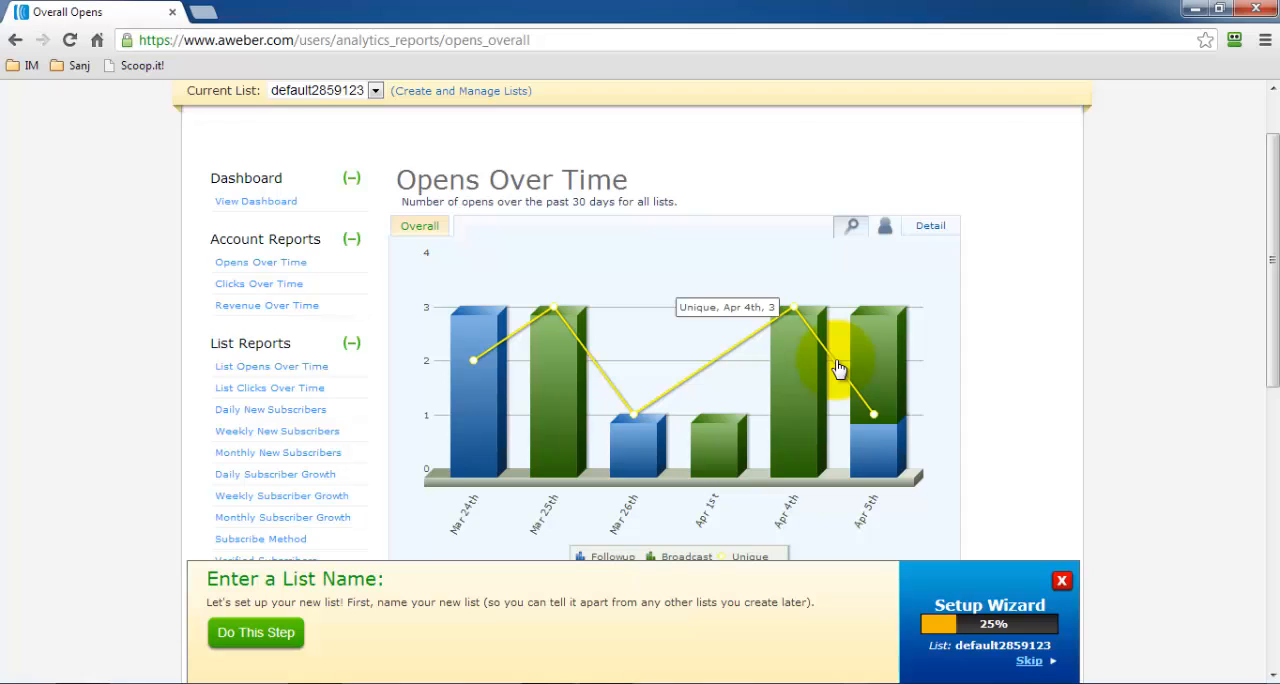
click(1062, 581)
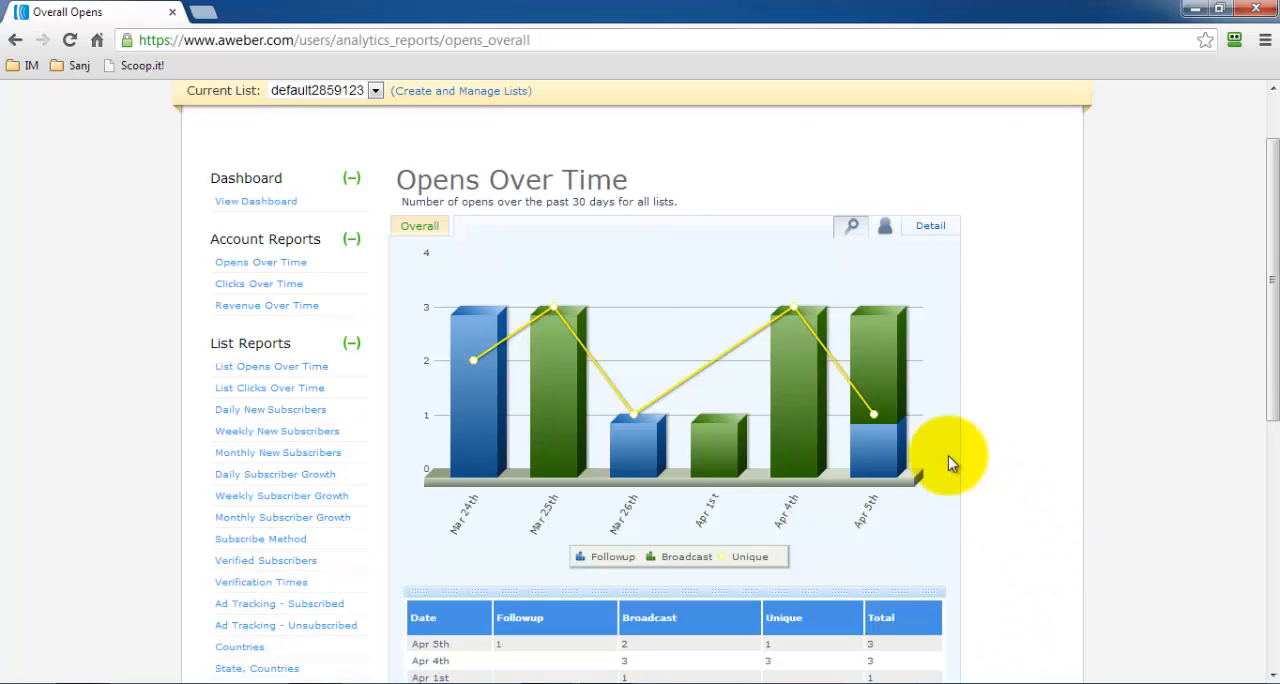
Examine the Opens Over Time chart and its table of follow-up, broadcast, unique and total opens by date.
scroll(951, 464, down, 2)
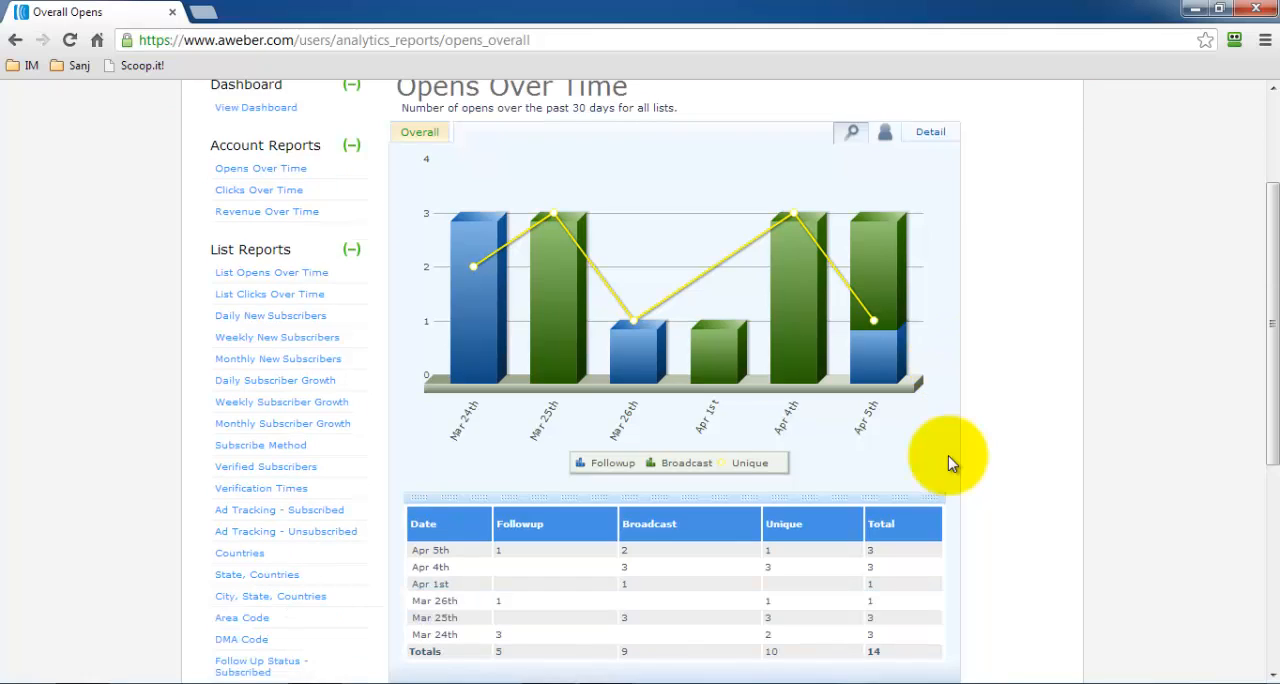
scroll(951, 464, down, 4)
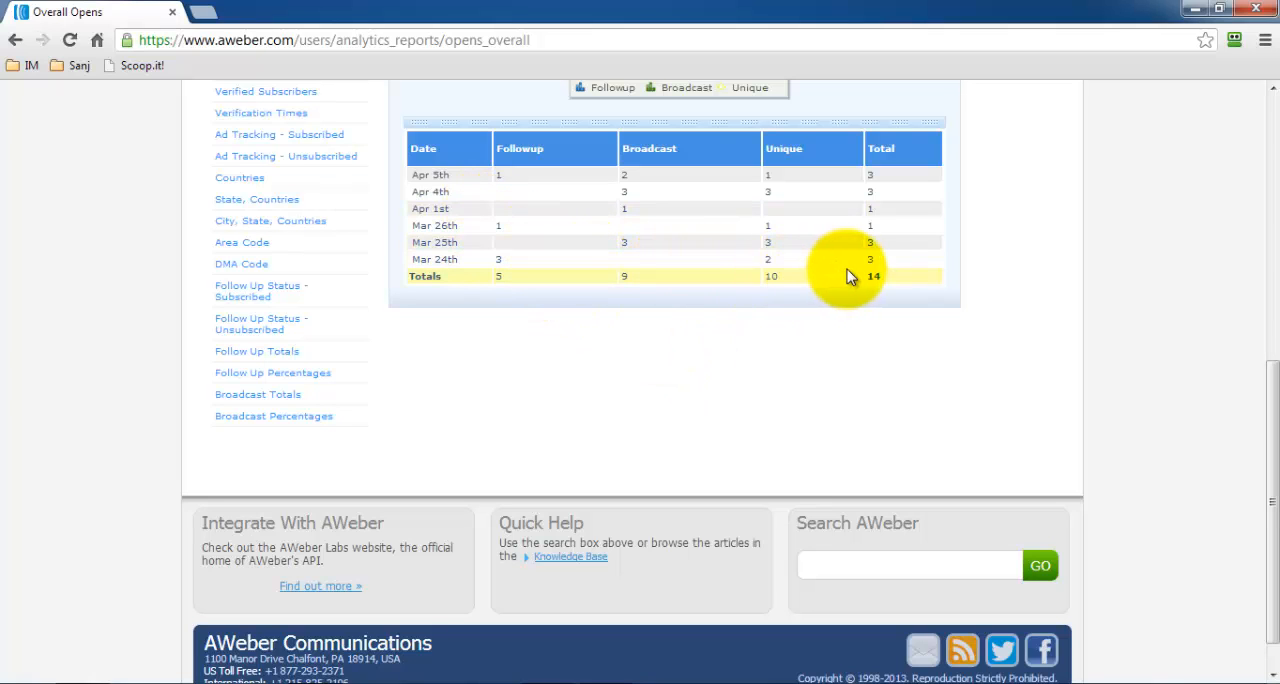
scroll(847, 277, up, 1)
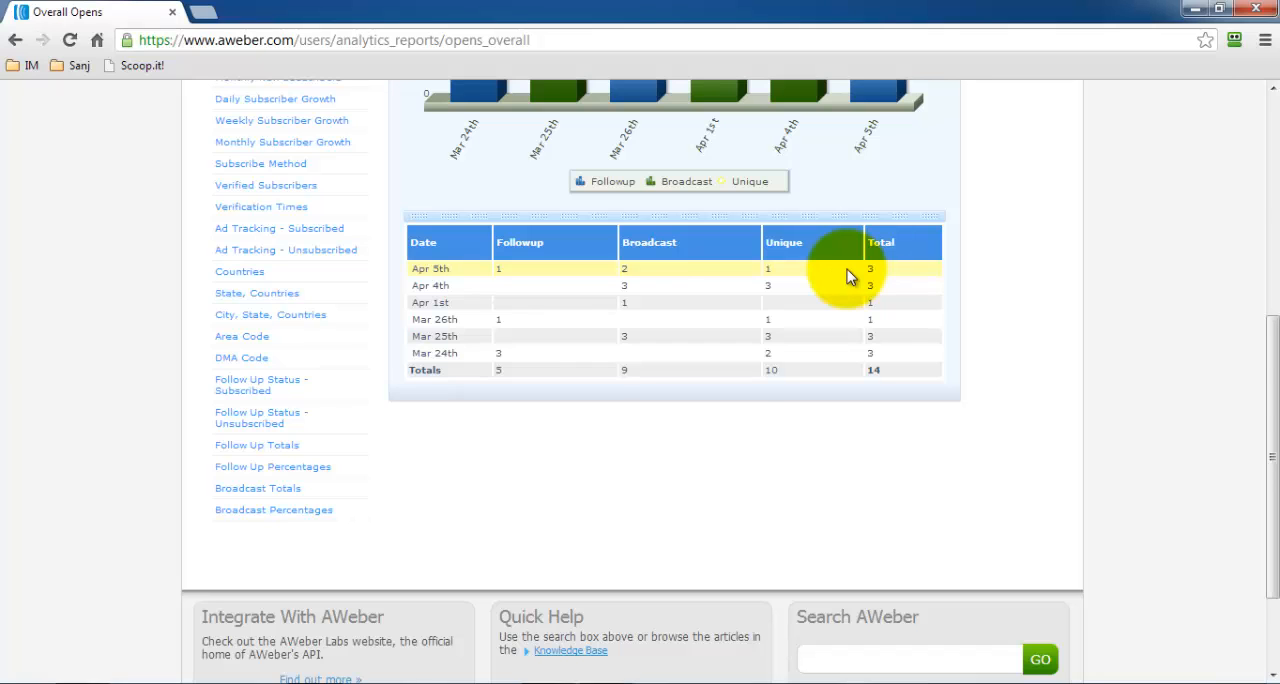
scroll(840, 280, up, 3)
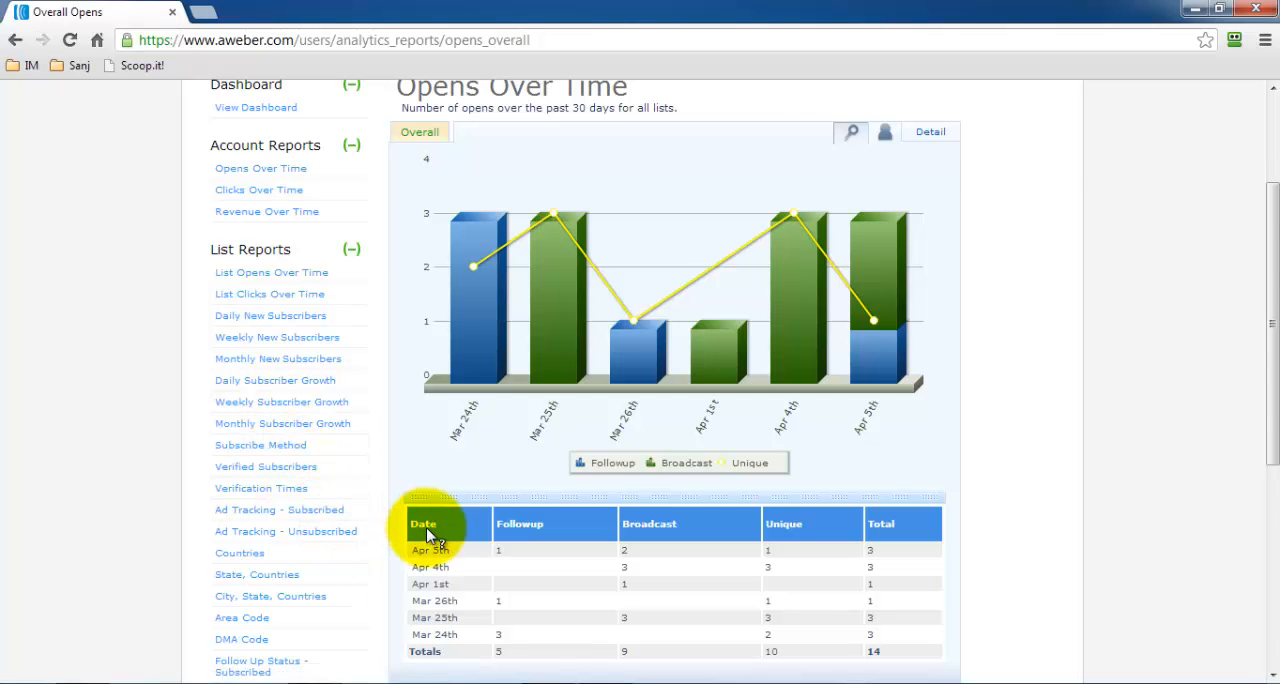
scroll(424, 535, down, 4)
scroll(424, 541, up, 2)
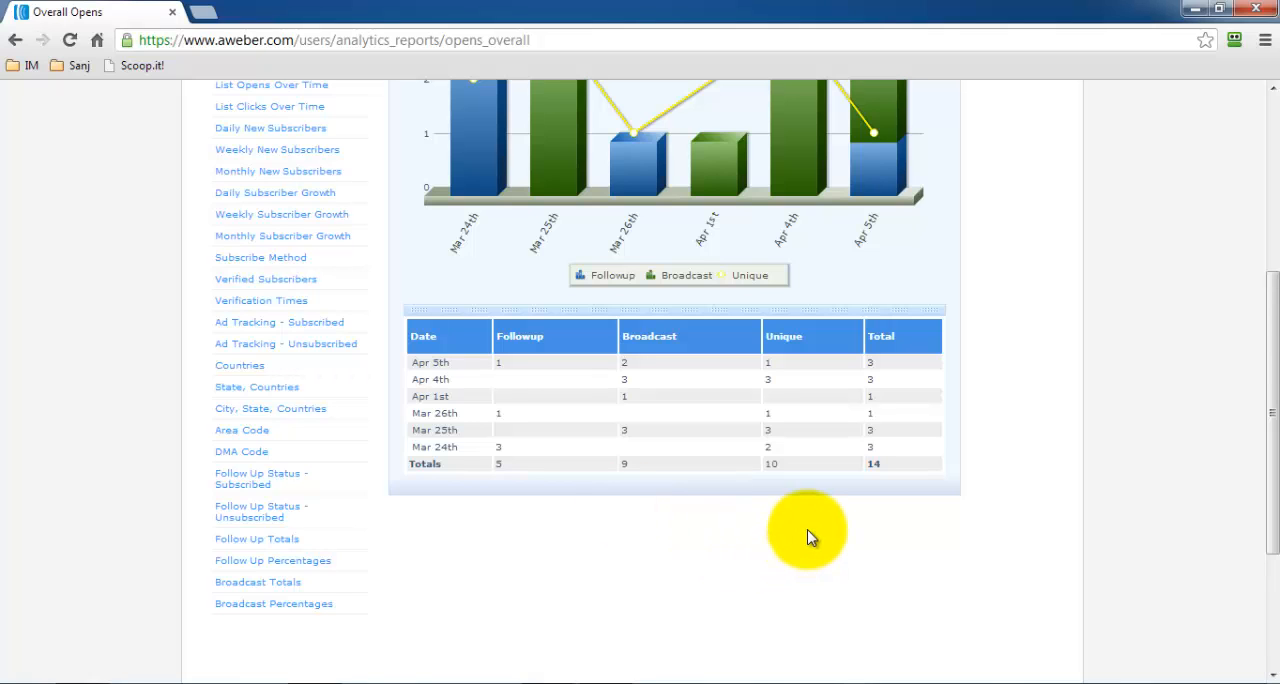
scroll(643, 481, up, 4)
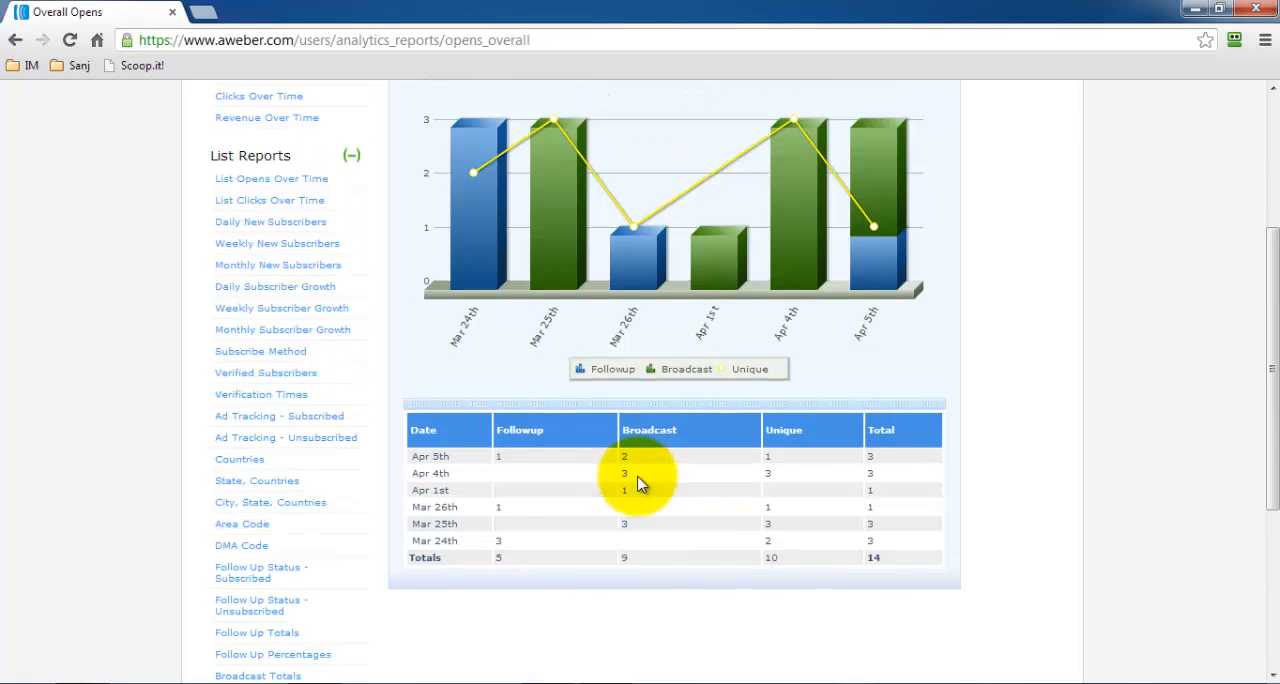
mouse_move(641, 492)
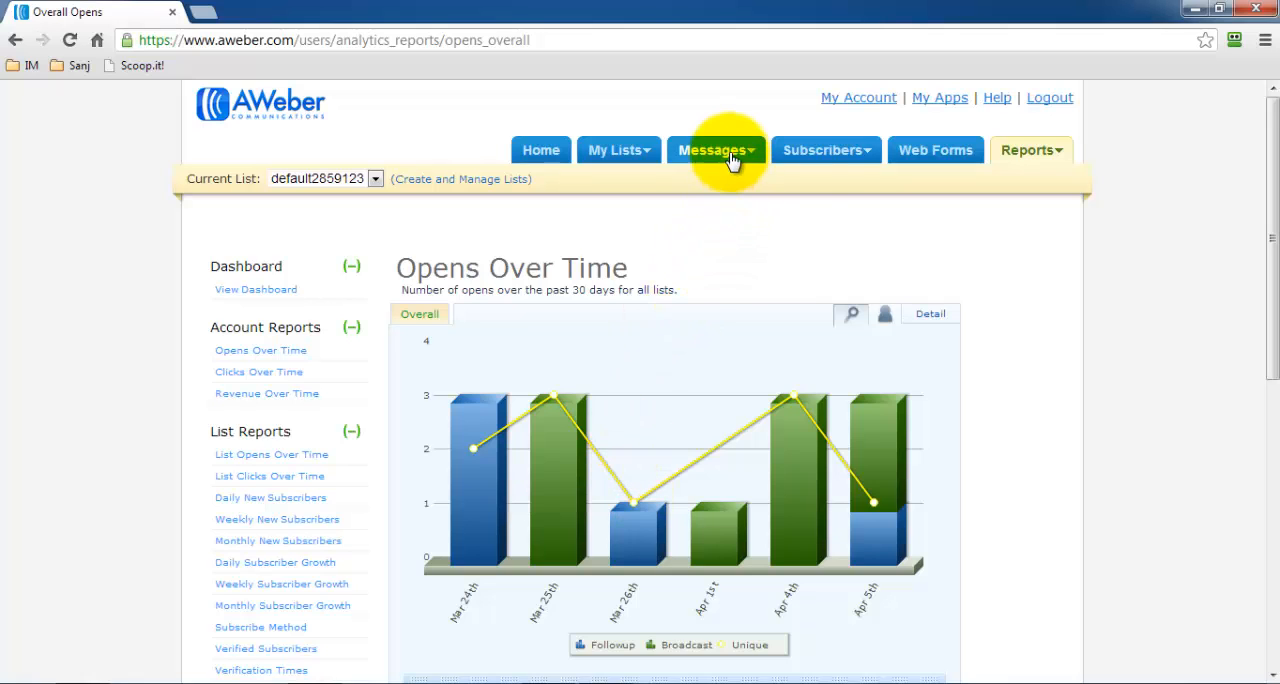
Open the subscriber search for the current list, view the Unsubscribed segment and review its search results.
click(833, 153)
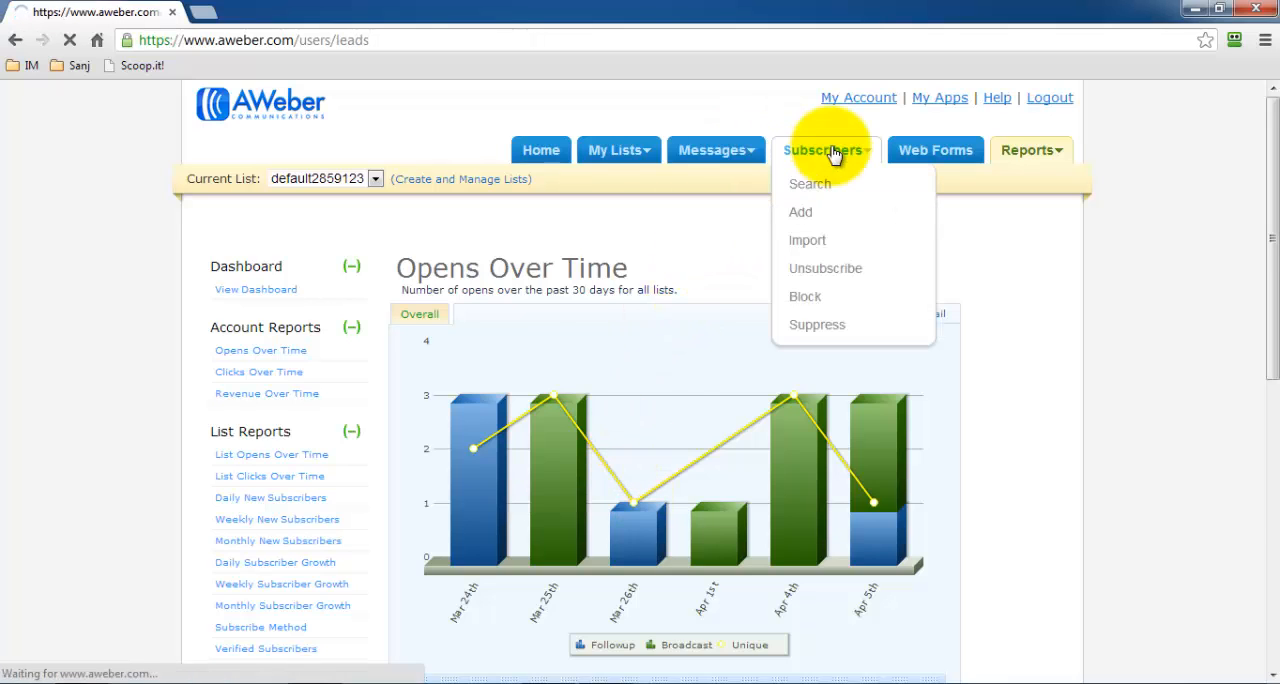
click(663, 374)
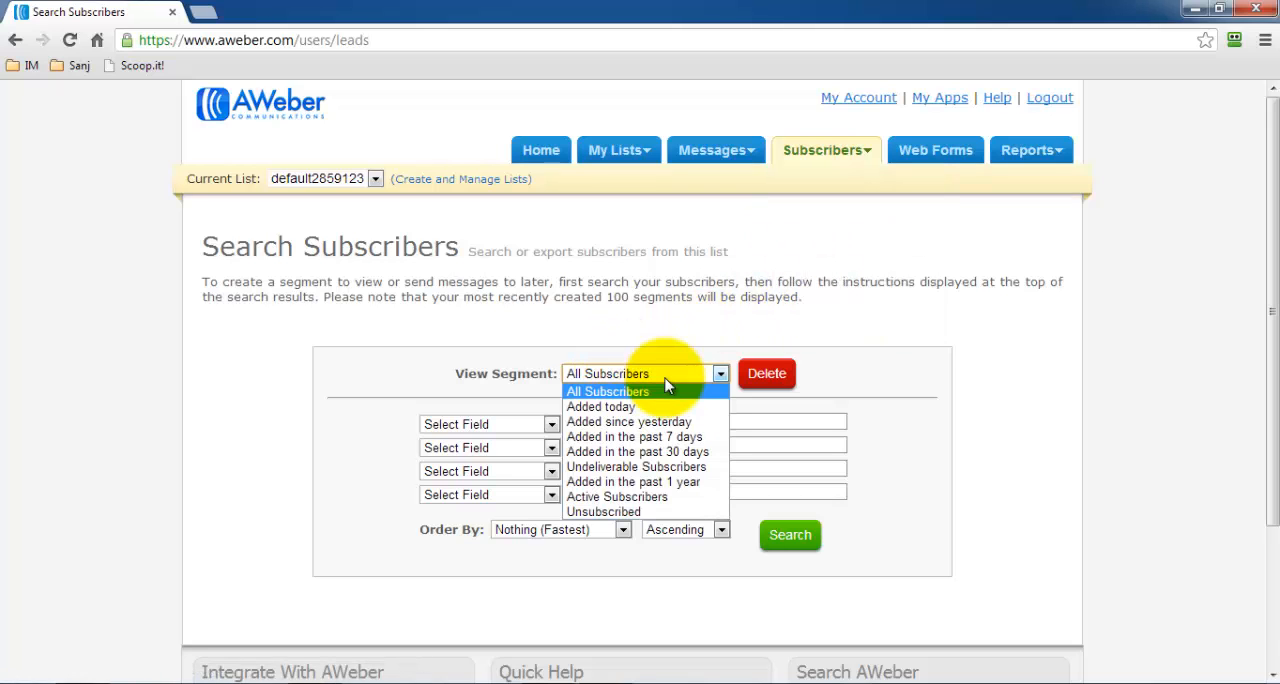
click(645, 515)
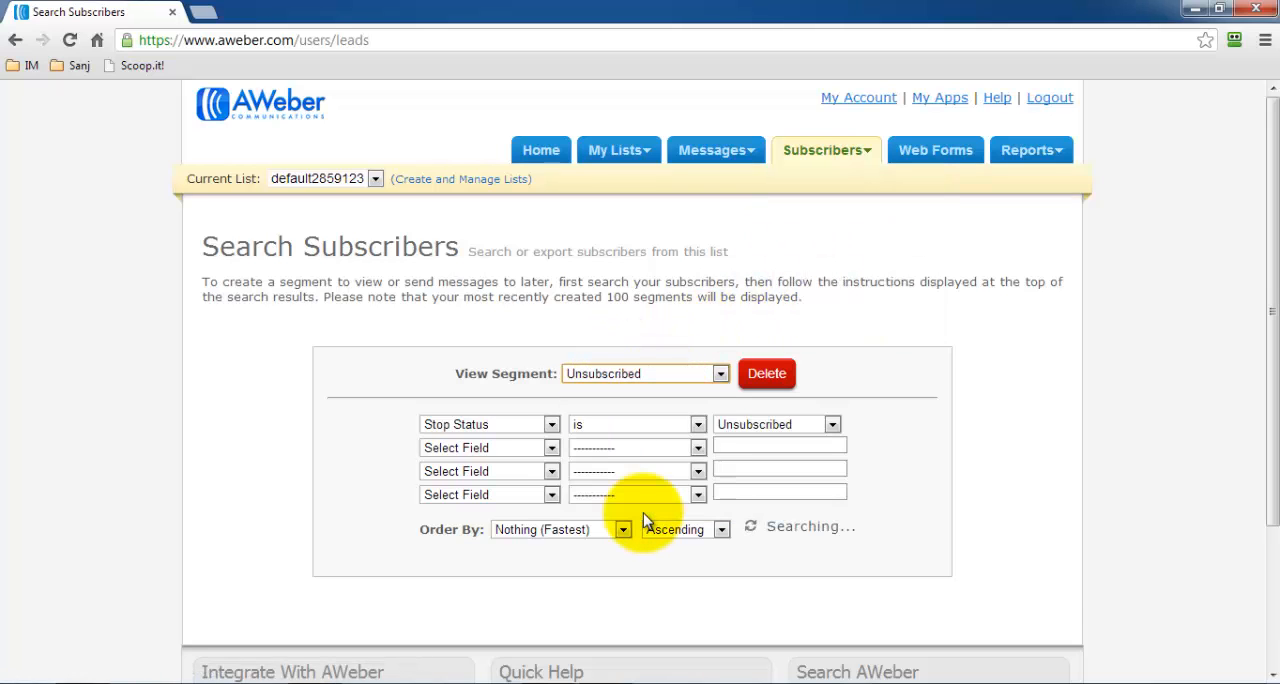
scroll(830, 410, down, 2)
scroll(868, 428, up, 2)
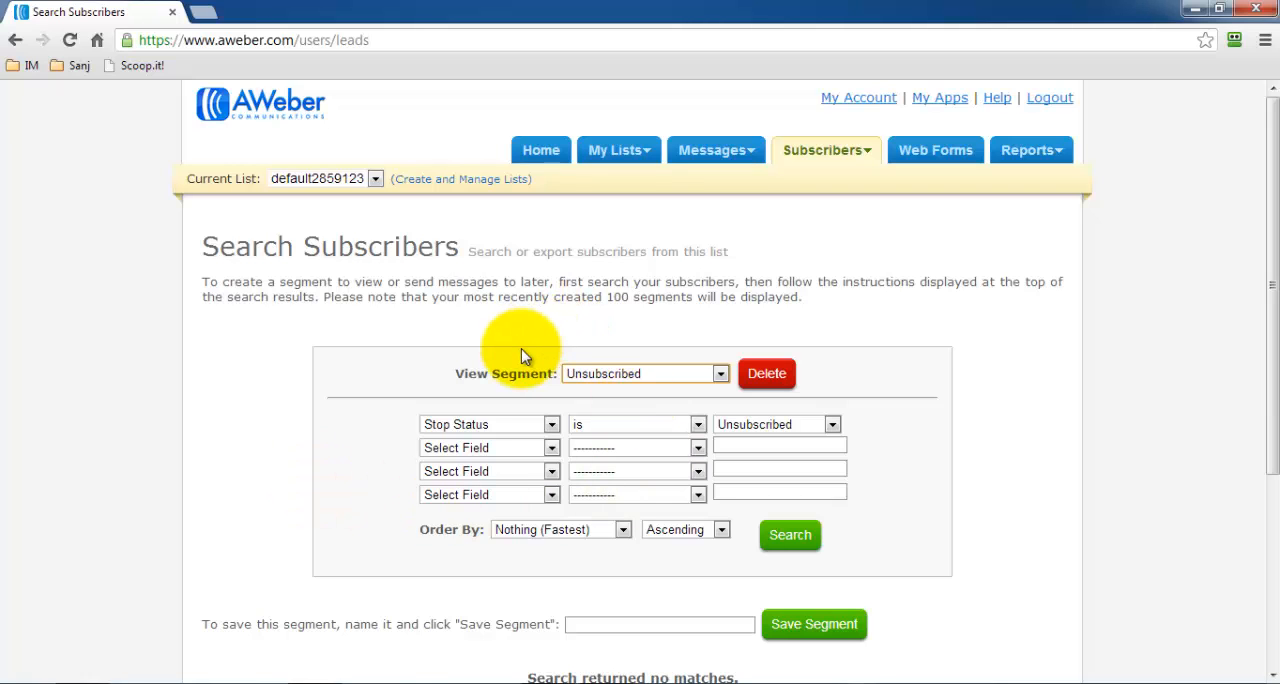
scroll(530, 331, down, 2)
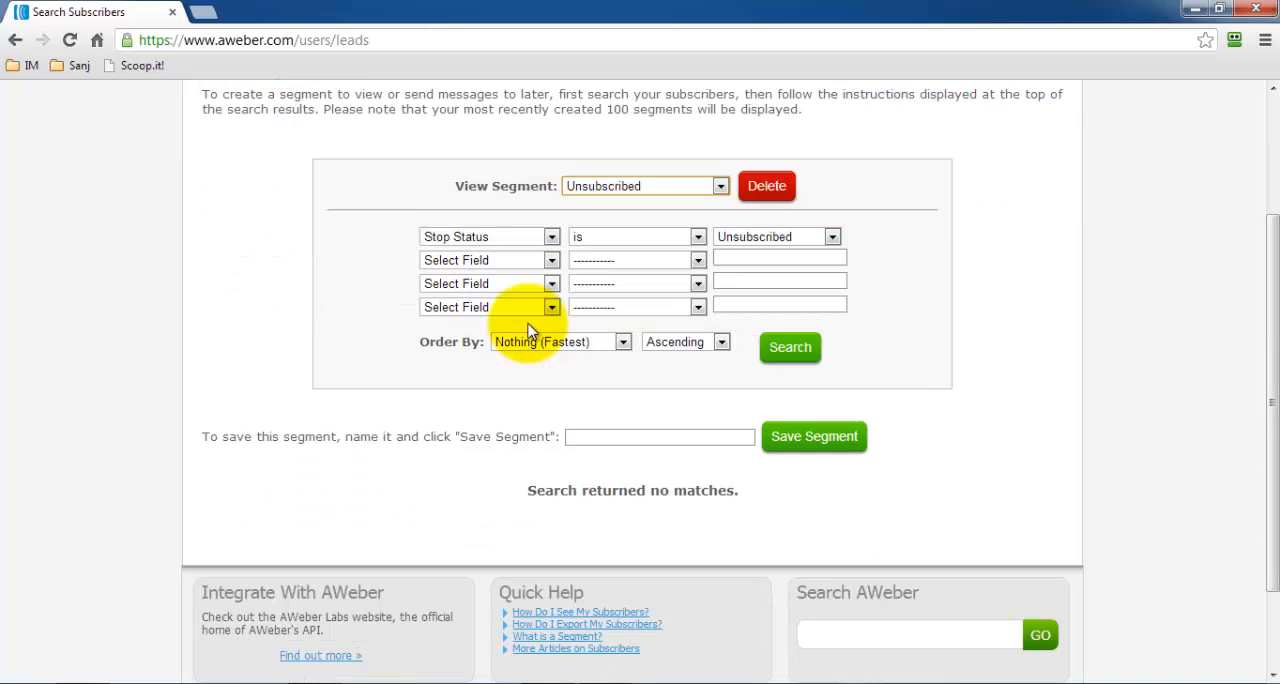
scroll(530, 331, up, 2)
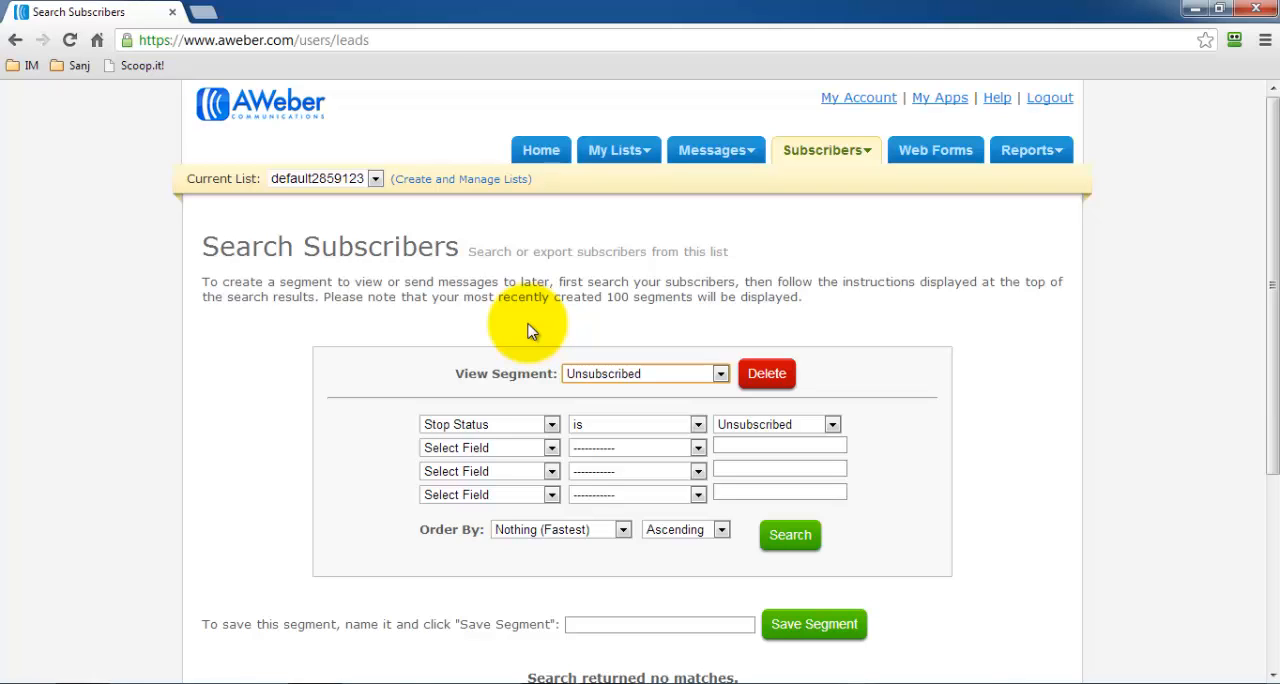